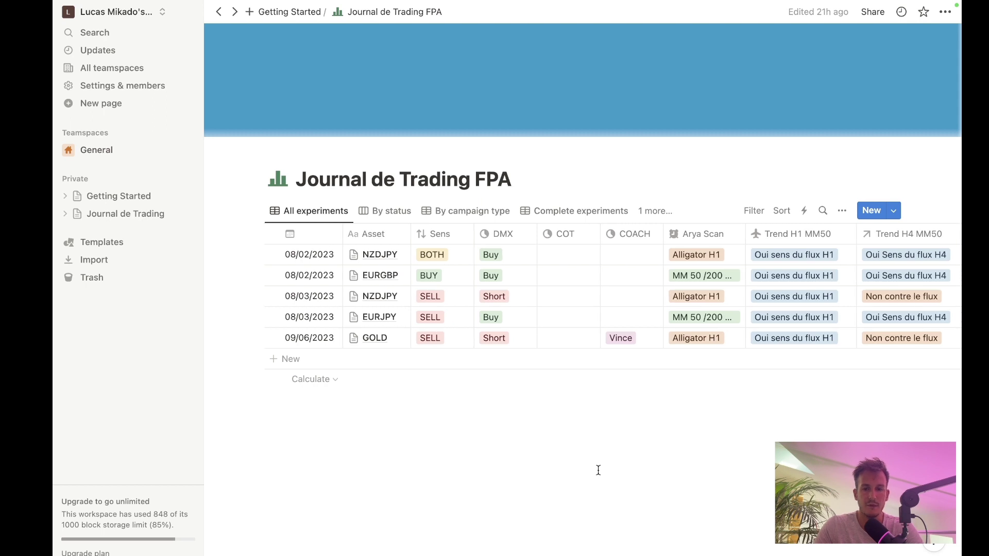
# - Look over the trading journal's columns and the property settings of the Asset column
pyautogui.hscroll(5, 597, 470)
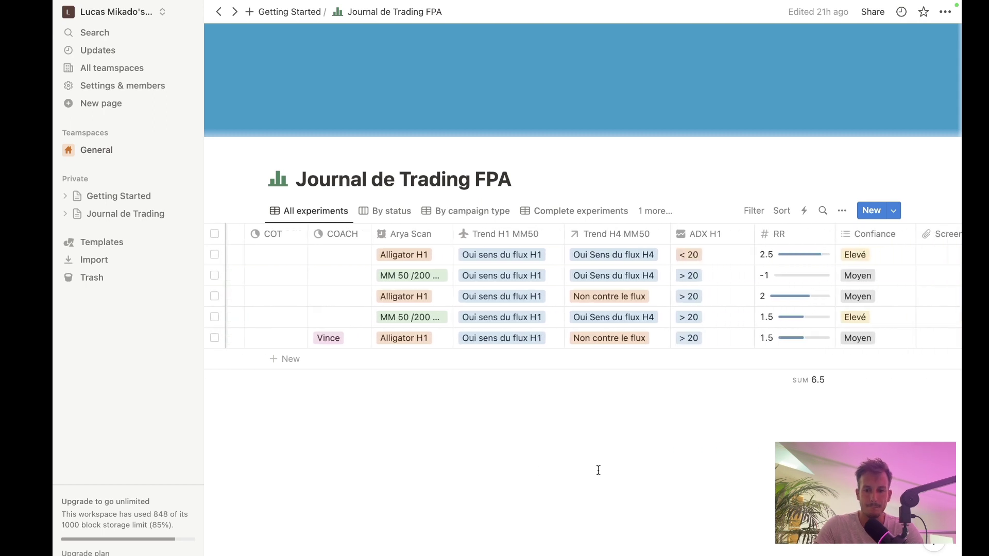
pyautogui.hscroll(-5, 598, 470)
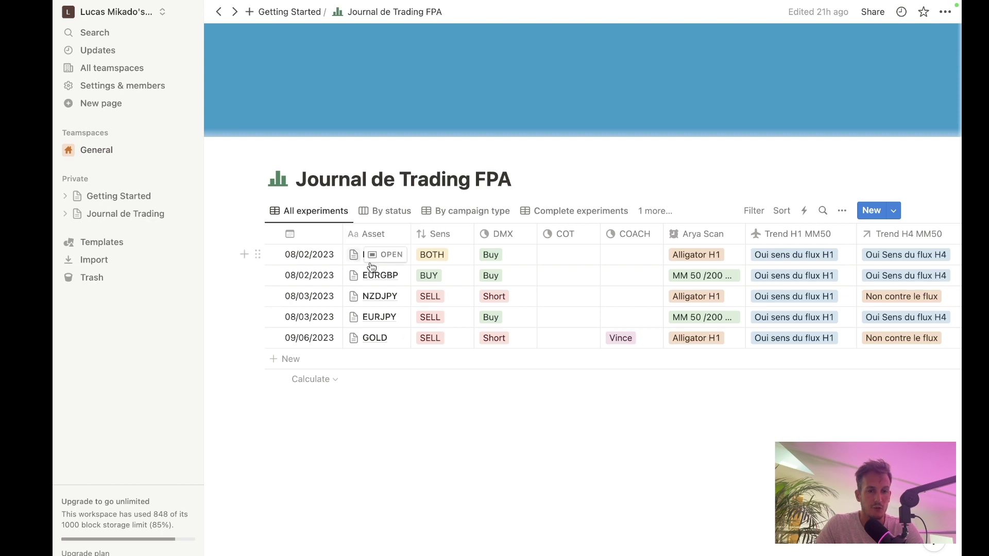
pyautogui.click(378, 238)
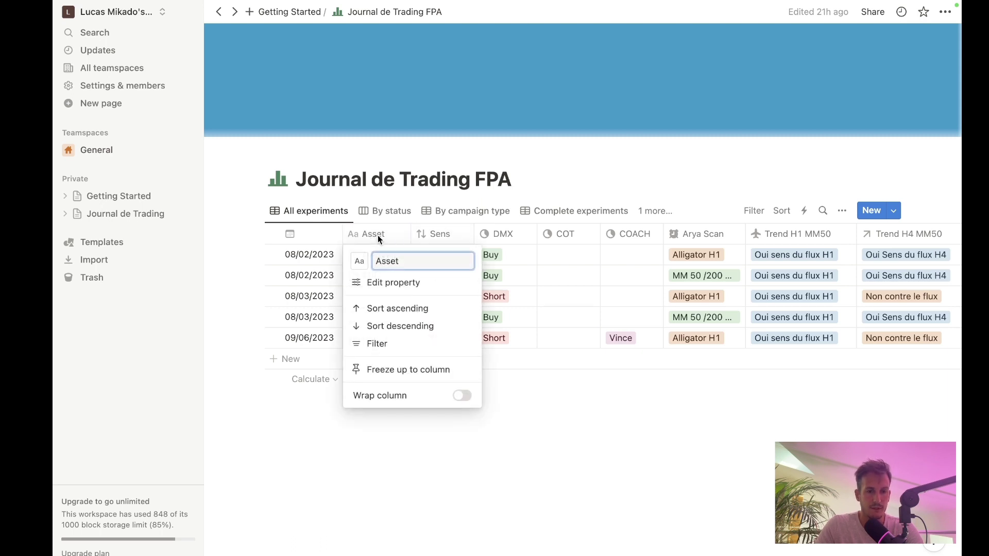
pyautogui.click(391, 282)
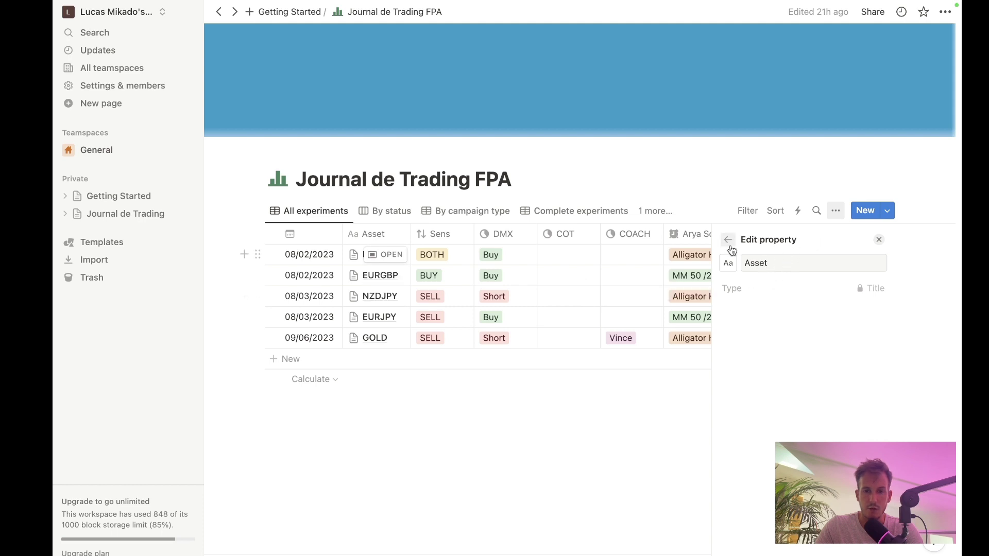
pyautogui.click(878, 241)
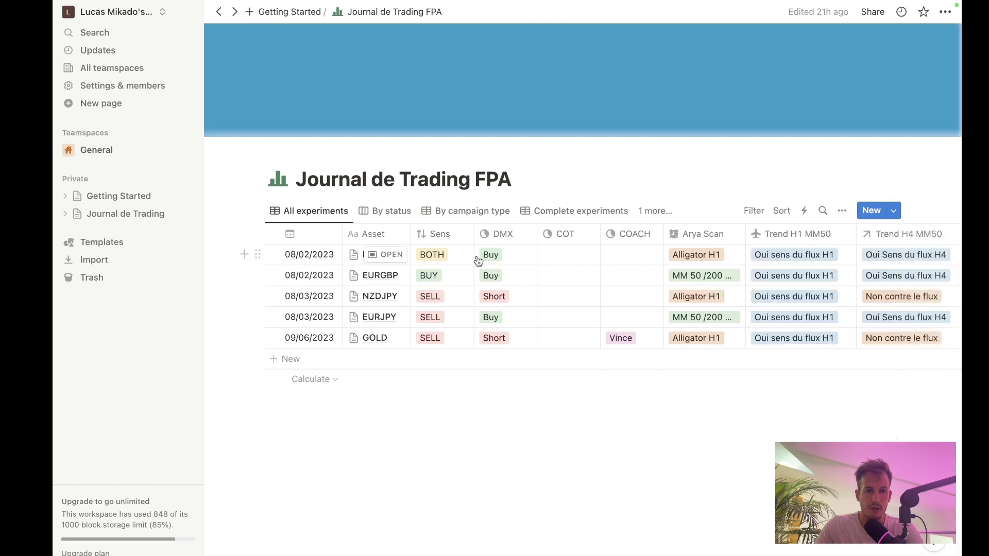
# - Add a new option named BUY STRONG to the Sens property
pyautogui.click(442, 243)
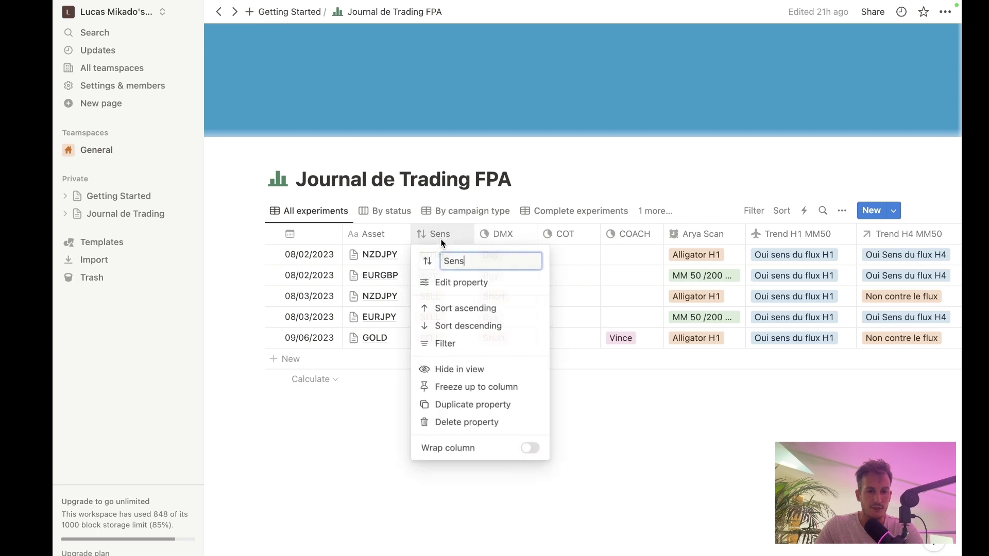
pyautogui.click(457, 289)
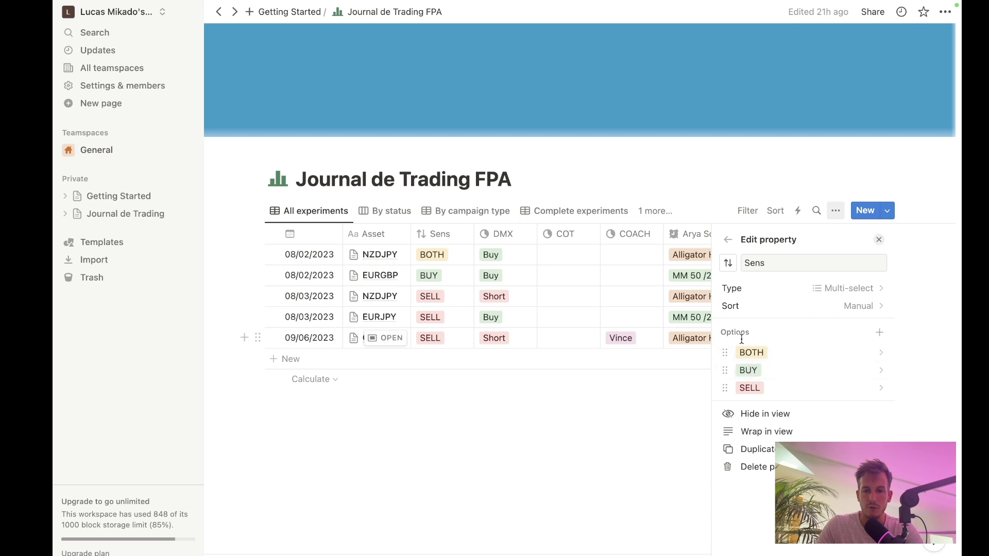
pyautogui.click(878, 334)
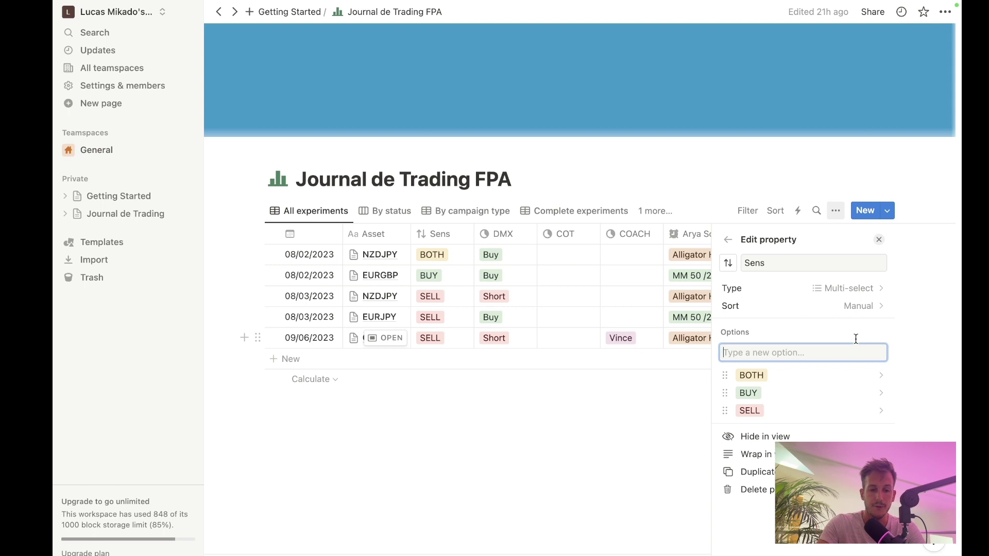
pyautogui.write('BU')
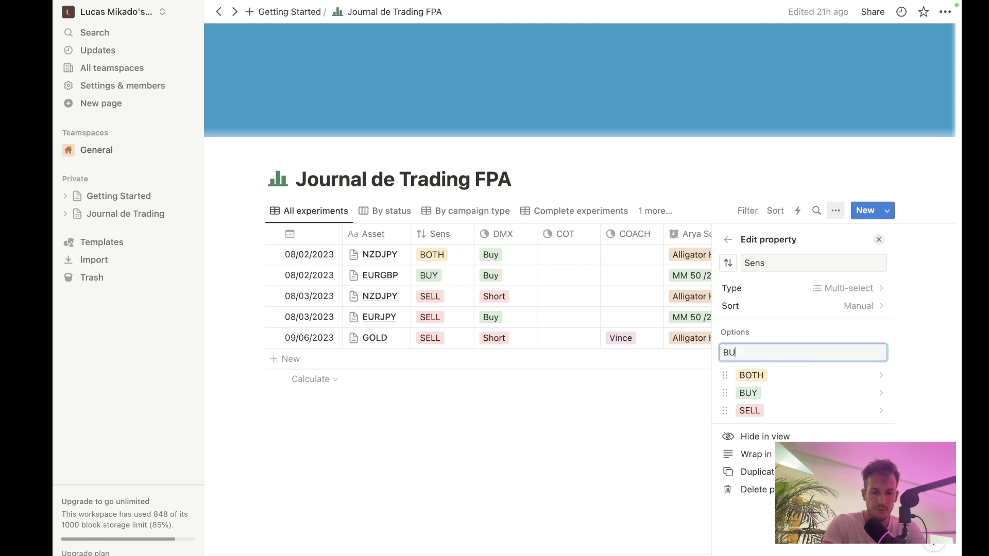
pyautogui.write('Y STRONG')
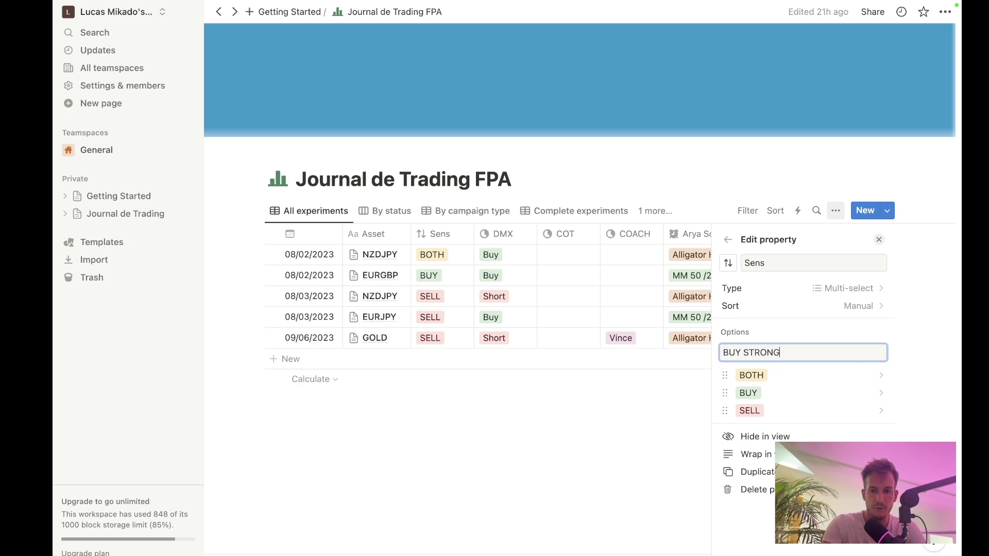
pyautogui.press('Return')
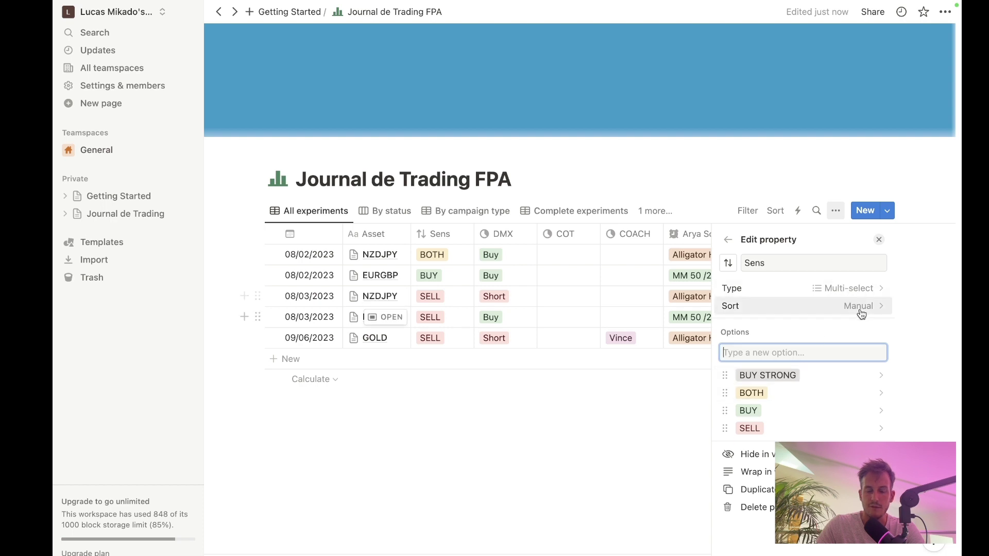
# - Examine the property types available for the Sens column, leaving its type as it is
pyautogui.click(850, 288)
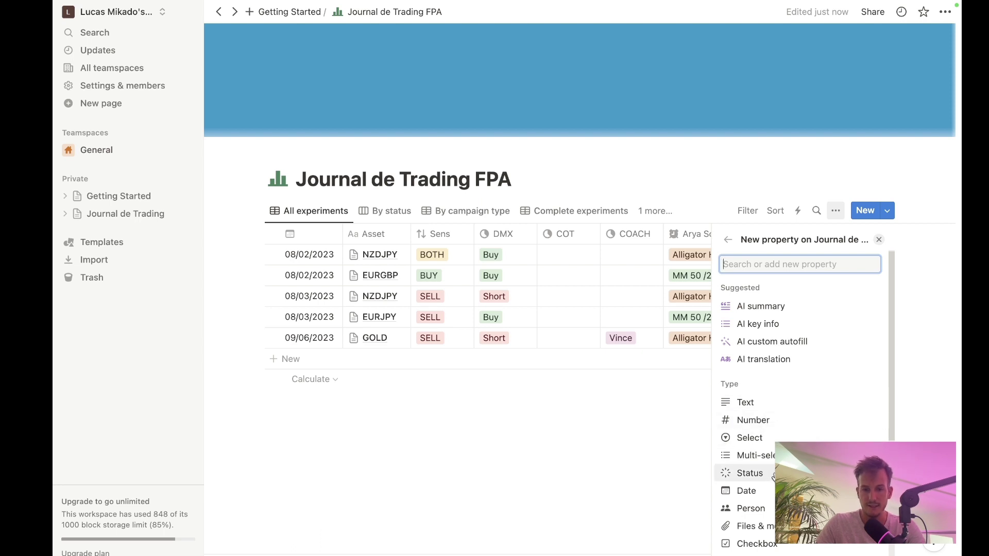
pyautogui.scroll(-1, 770, 473)
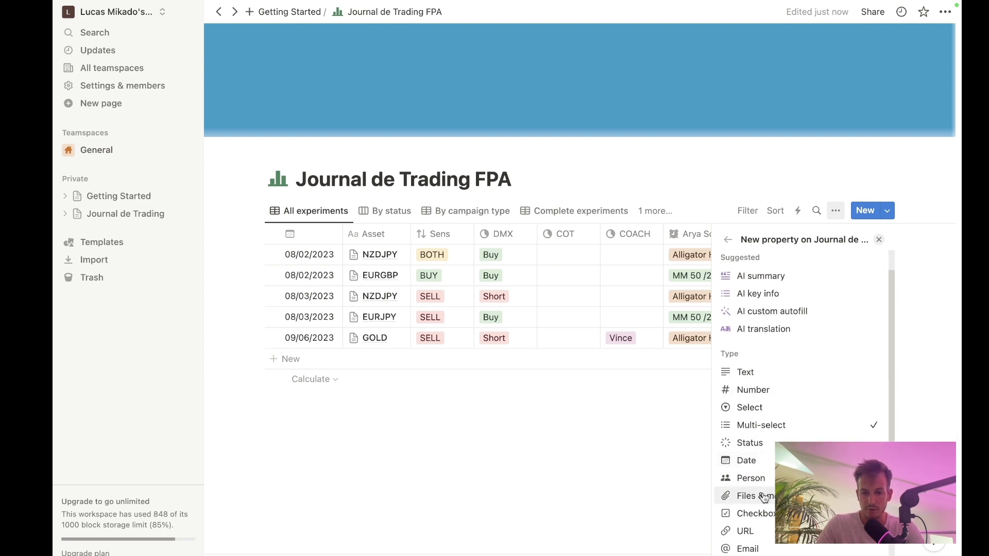
pyautogui.click(615, 469)
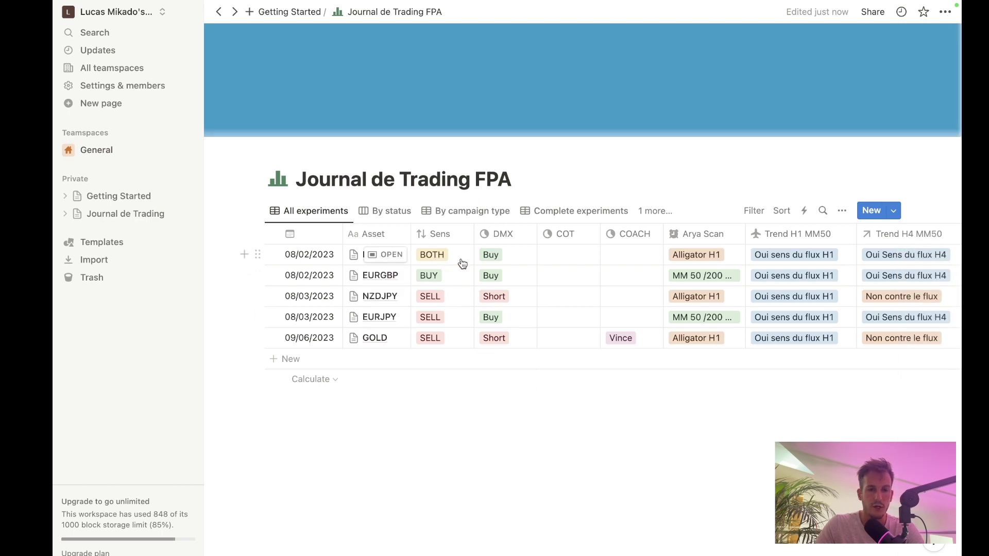
# - Add a new journal entry with the asset WTI, dated 09/07/2023
pyautogui.click(310, 359)
pyautogui.moveTo(438, 358); pyautogui.dragTo(334, 357)
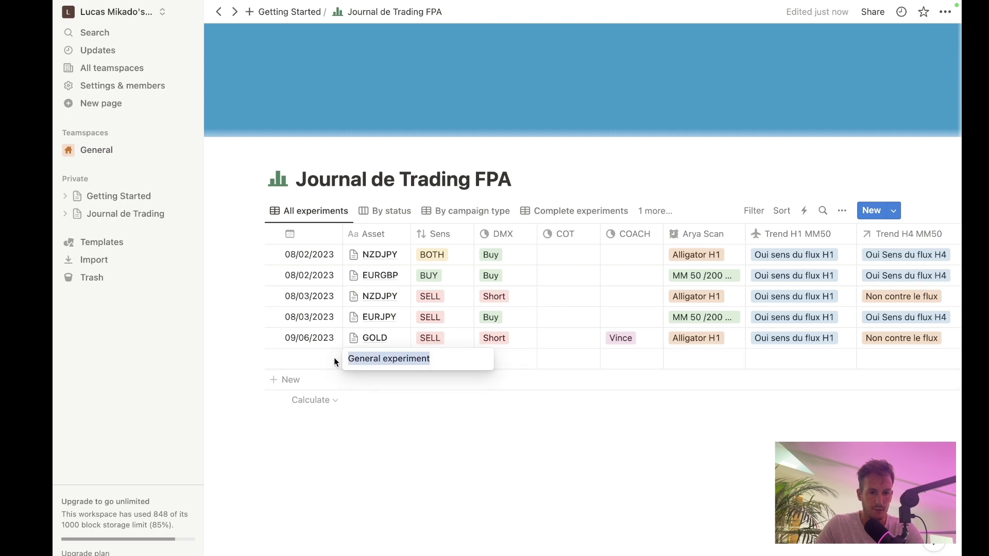
pyautogui.write('WTI')
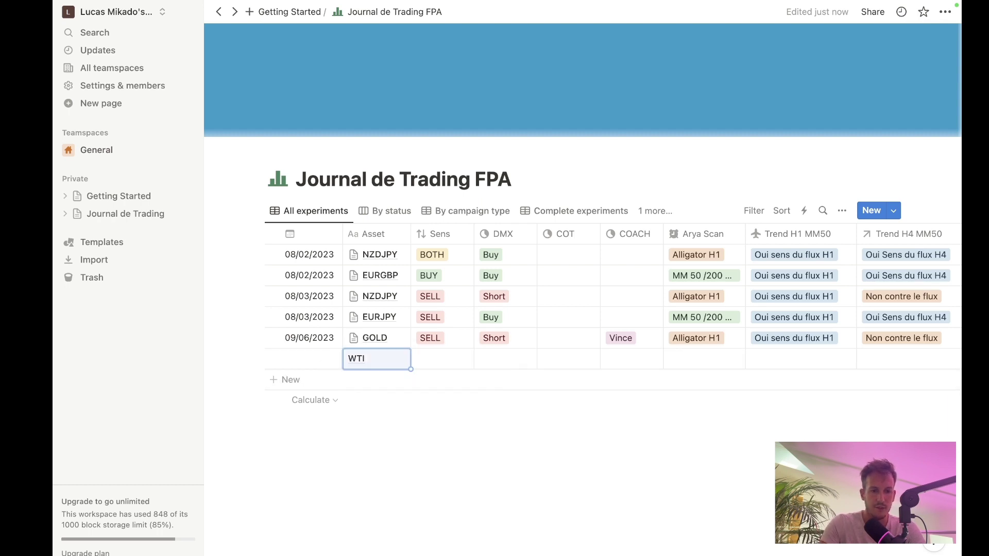
pyautogui.press('Return')
pyautogui.click(313, 355)
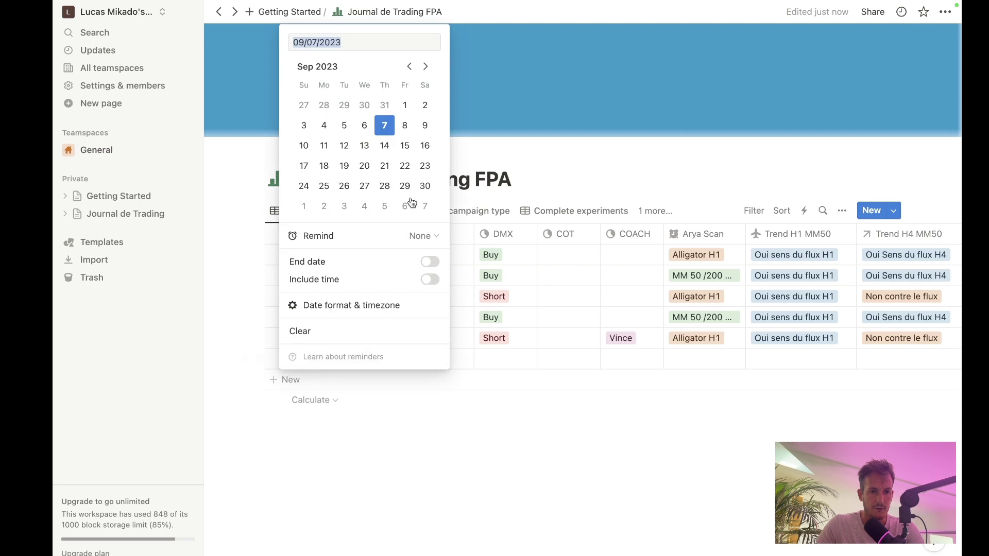
pyautogui.click(364, 125)
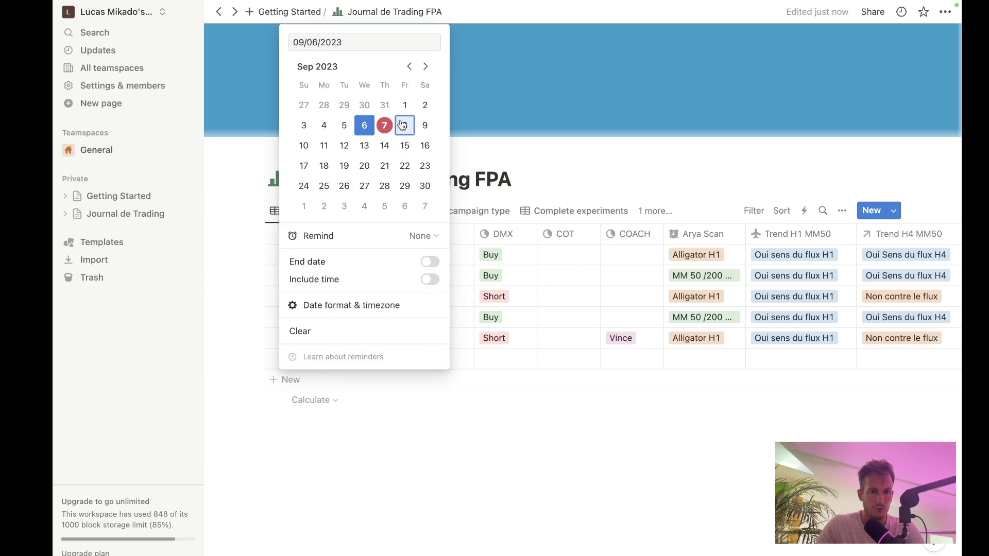
pyautogui.click(384, 125)
pyautogui.press('Escape')
# - Set the WTI entry's Sens to BUY and its DMX to Short
pyautogui.click(438, 361)
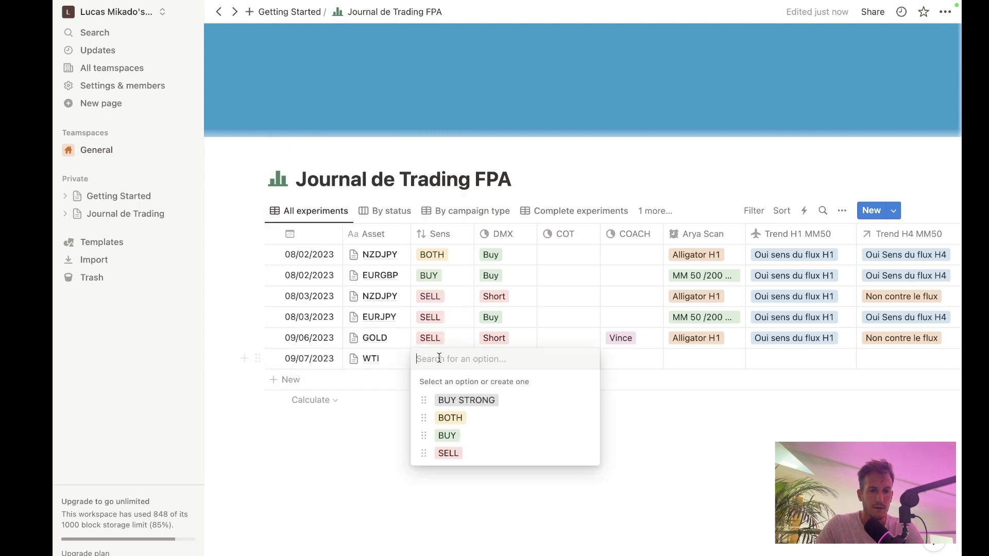
pyautogui.click(468, 437)
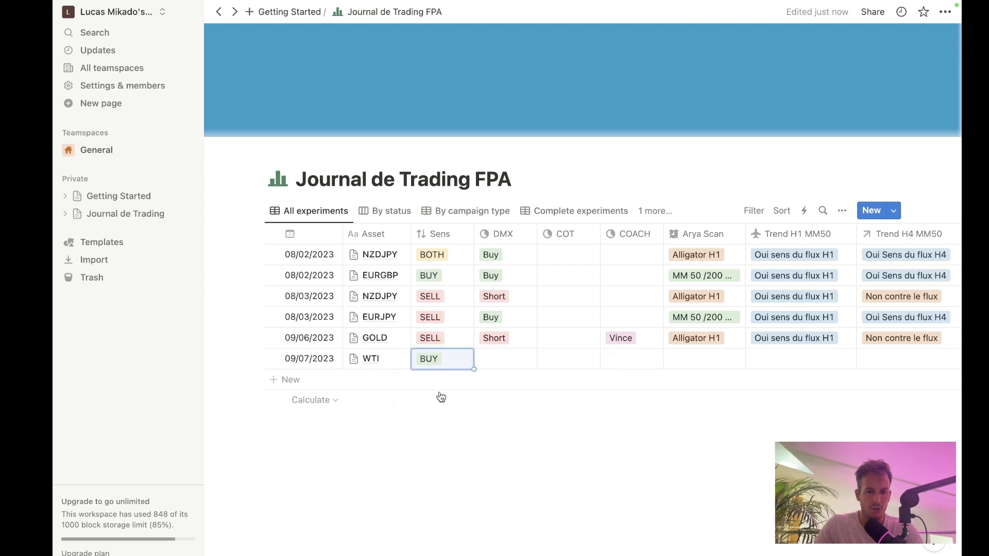
pyautogui.click(502, 359)
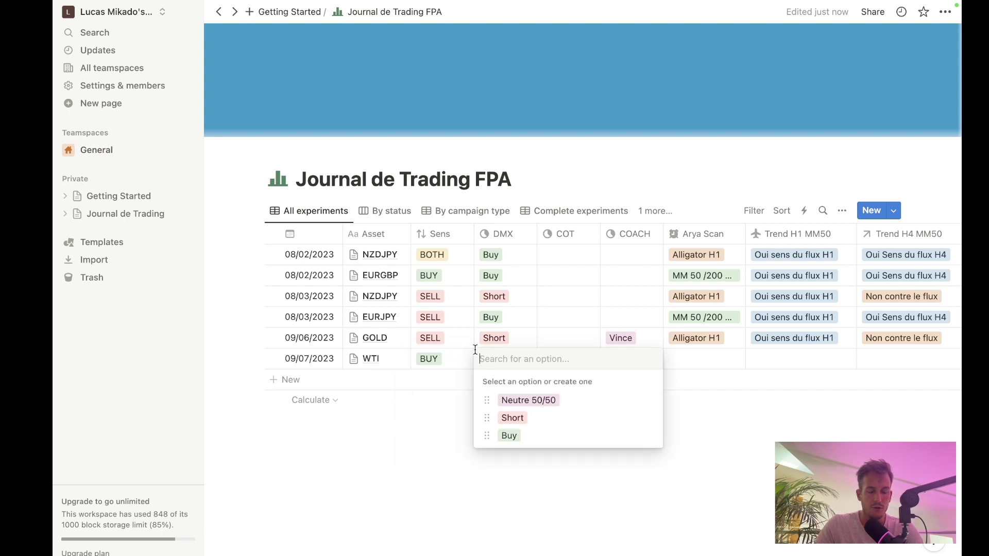
pyautogui.click(504, 424)
pyautogui.press('Escape')
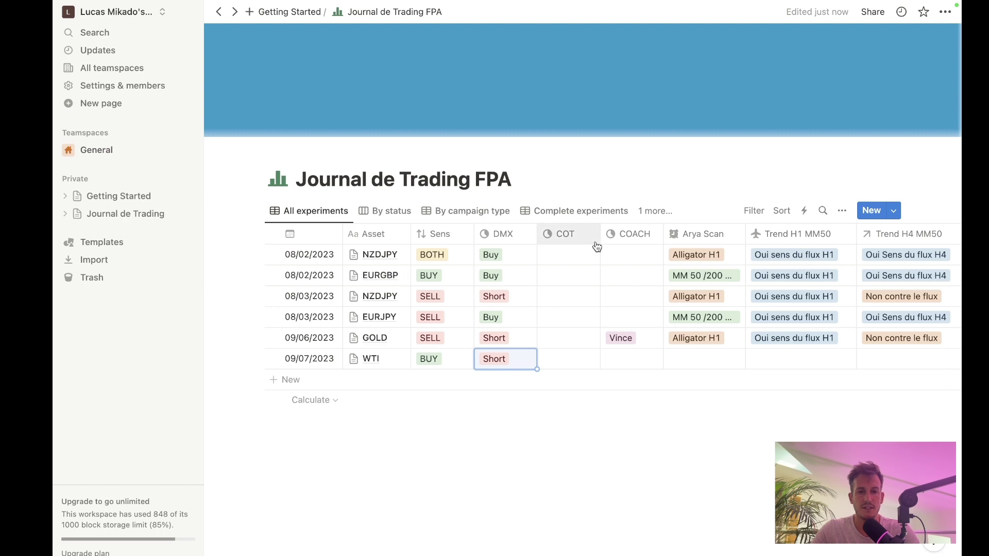
pyautogui.click(631, 450)
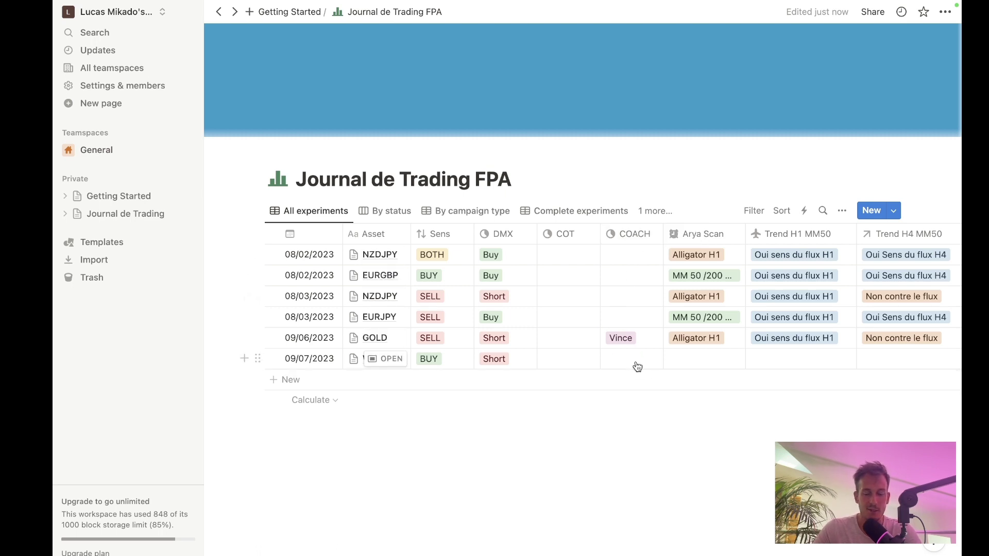
# - Assign only the second listed coach to the 08/02/2023 NZDJPY entry in the COACH column
pyautogui.click(629, 263)
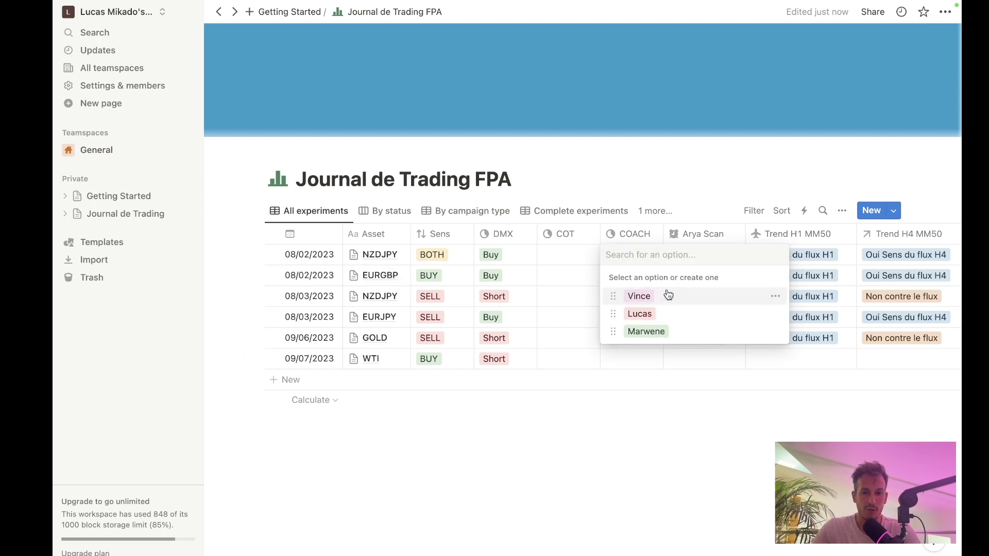
pyautogui.click(649, 322)
pyautogui.click(642, 296)
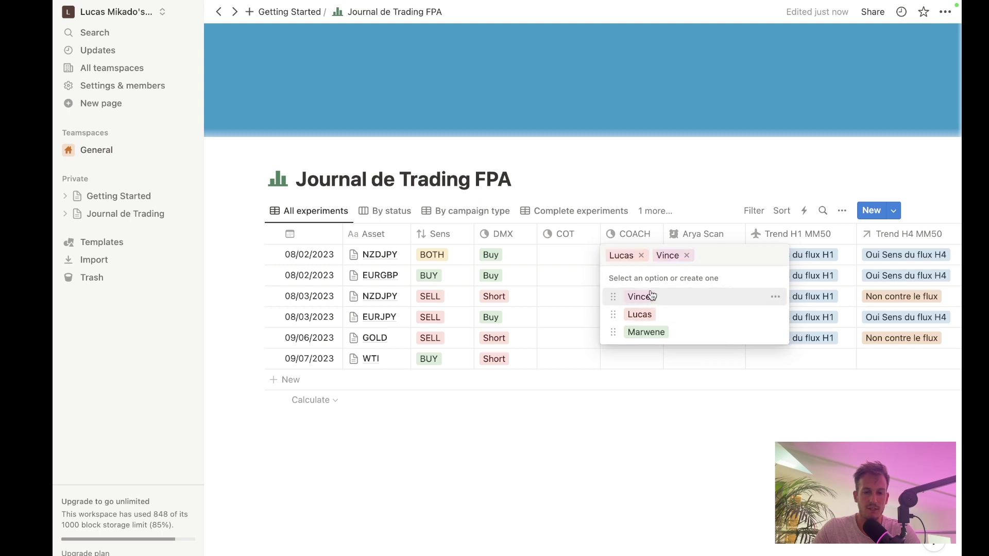
pyautogui.click(687, 256)
pyautogui.click(669, 423)
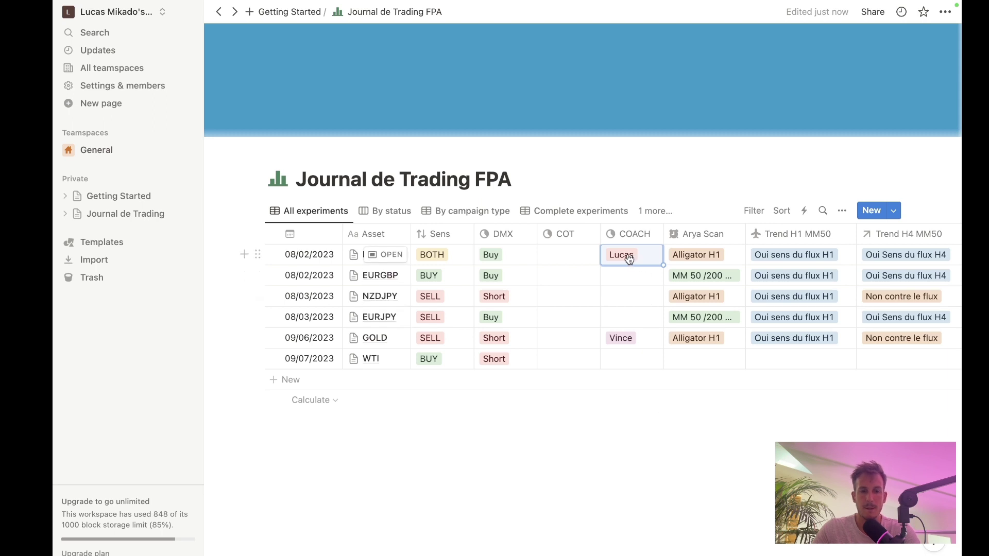
# - Assign the second listed coach to the WTI entry in the COACH column
pyautogui.click(636, 360)
pyautogui.click(608, 415)
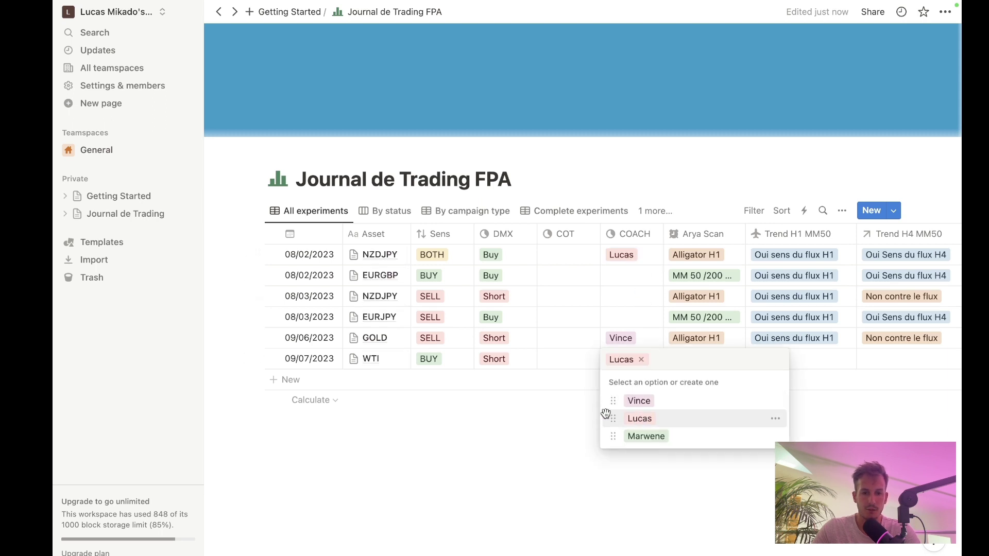
pyautogui.click(562, 418)
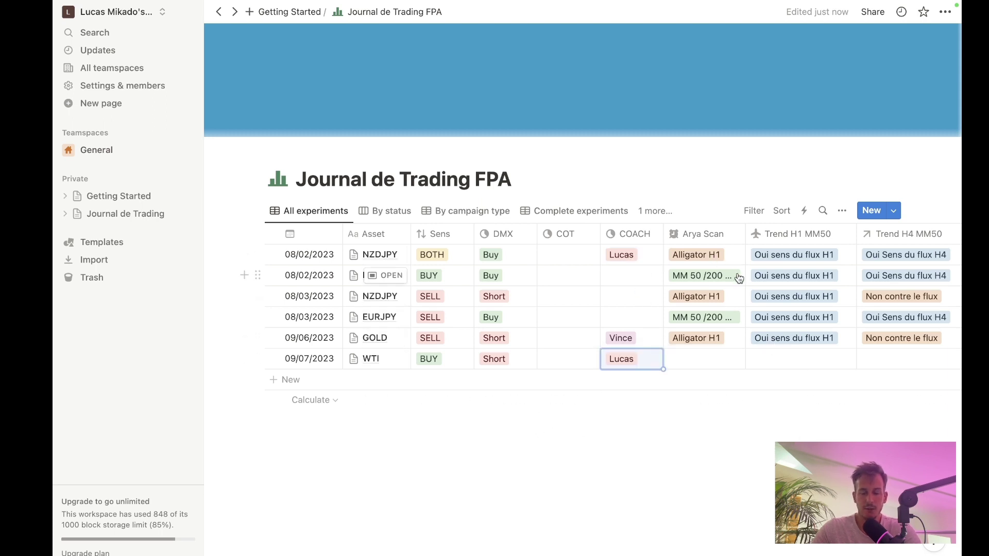
# - Add a new option named Ichimoku Kijun to the Arya Scan property
pyautogui.hscroll(2, 739, 278)
pyautogui.hscroll(3, 739, 278)
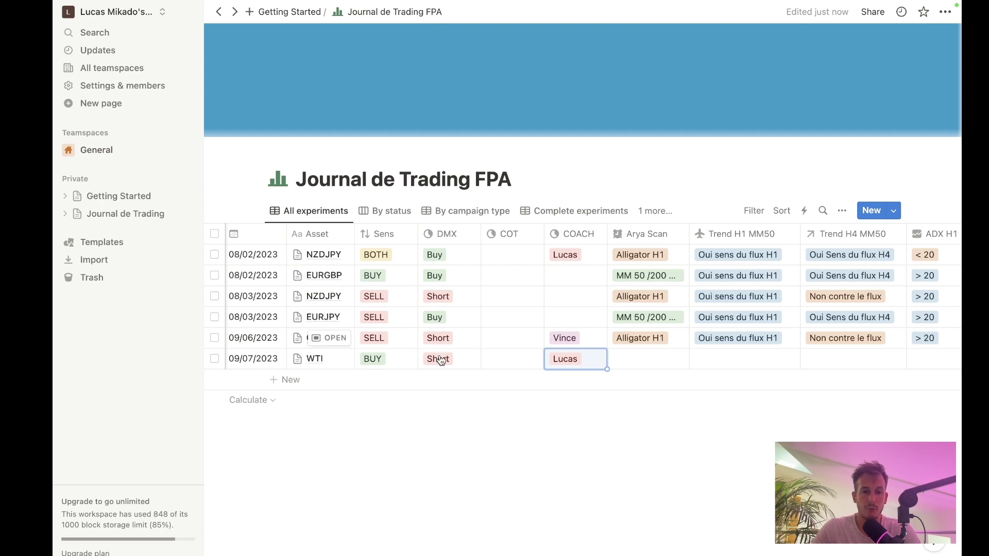
pyautogui.click(650, 366)
pyautogui.click(637, 238)
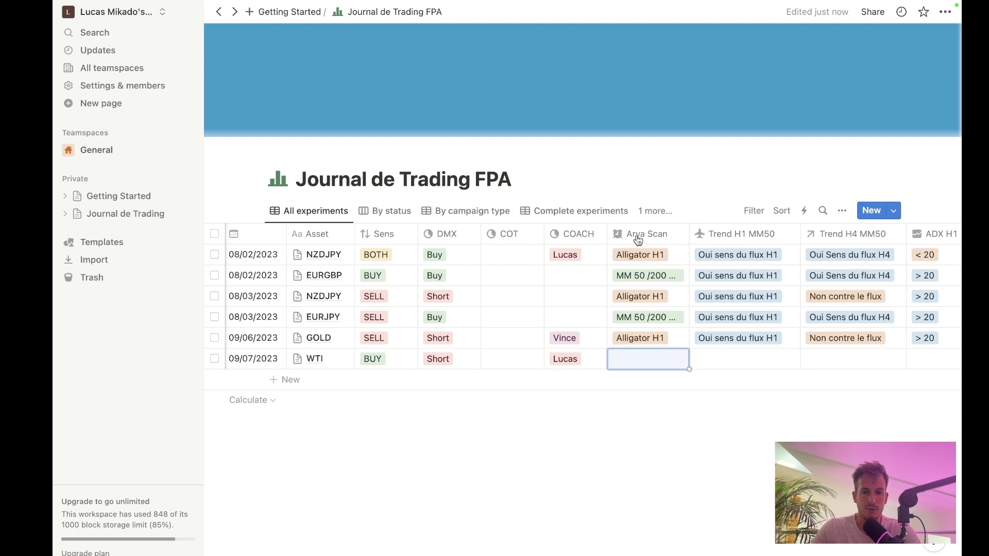
pyautogui.click(637, 234)
pyautogui.click(663, 283)
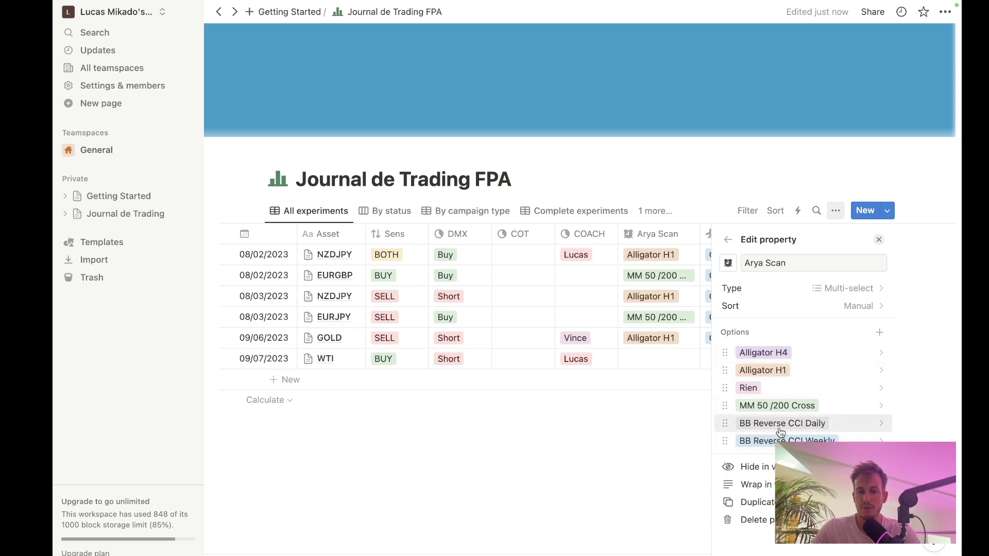
pyautogui.click(878, 334)
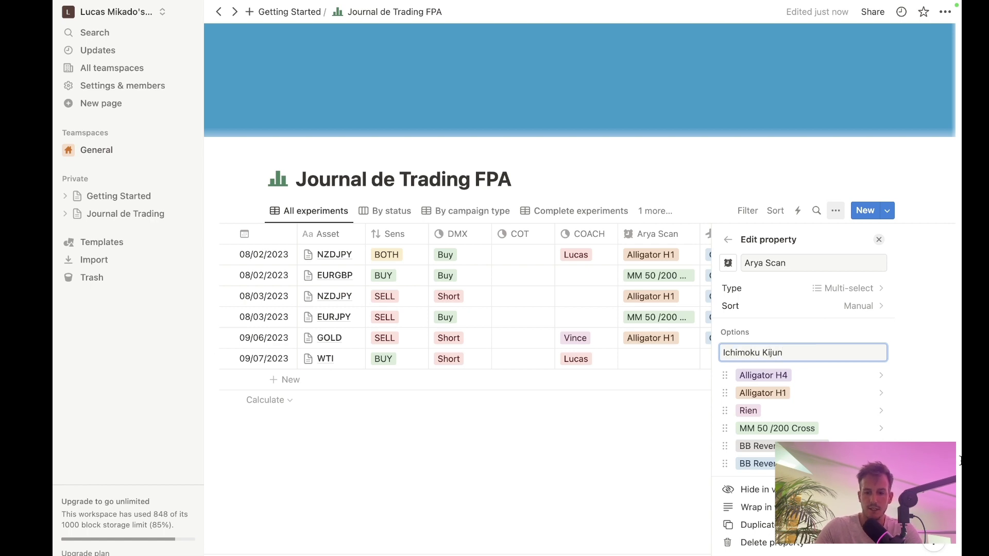
pyautogui.press('Return')
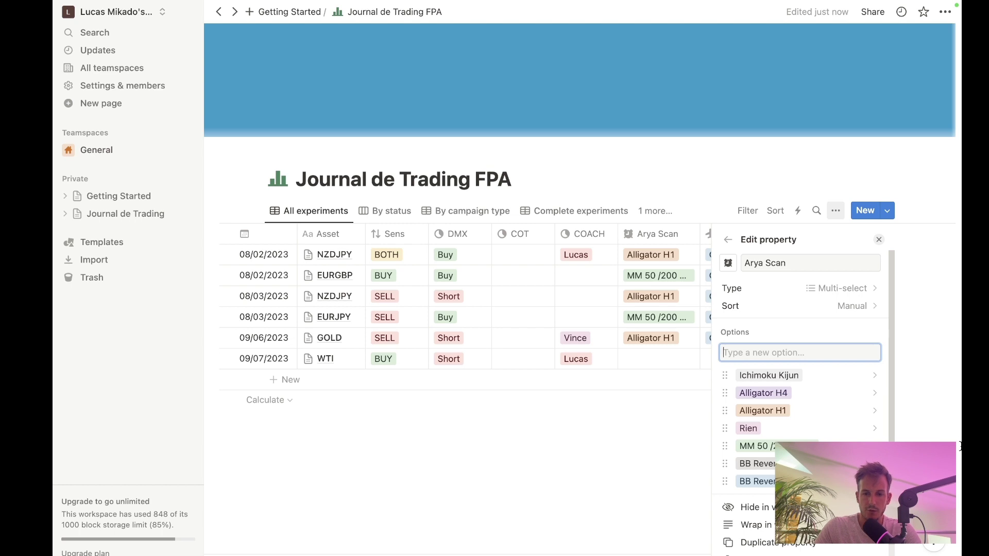
# - Set the colour of the Ichimoku Kijun option to Green and close the property settings
pyautogui.click(757, 374)
pyautogui.click(777, 285)
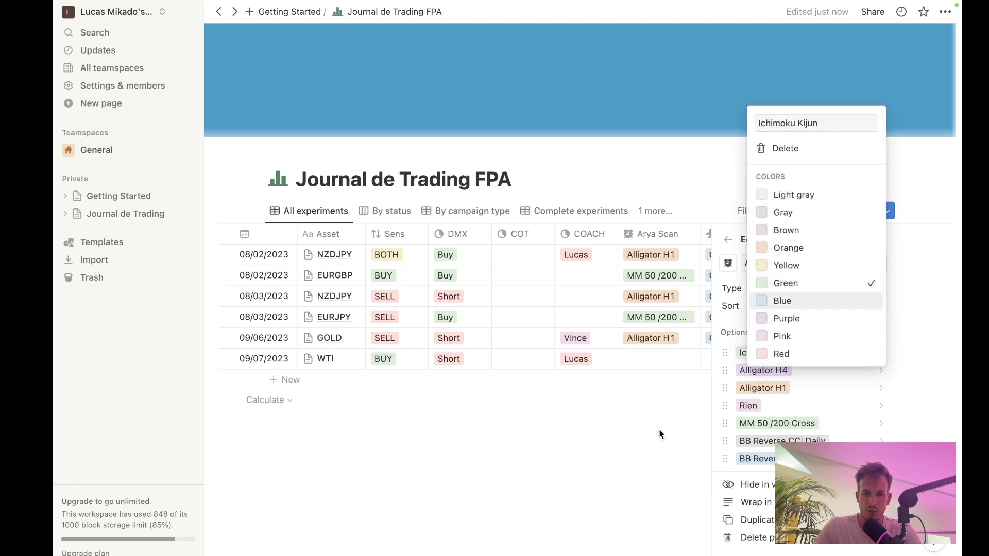
pyautogui.click(656, 464)
pyautogui.click(656, 464)
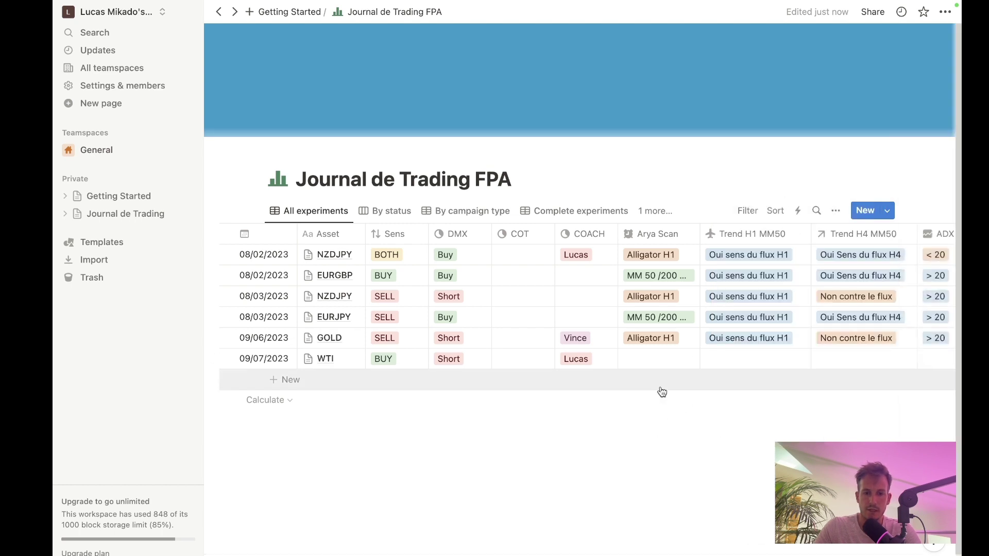
# - Set the WTI entry's Arya Scan to Ichimoku Kijun and its Trend H1 MM50 to Oui sens du flux H1
pyautogui.click(647, 362)
pyautogui.click(649, 400)
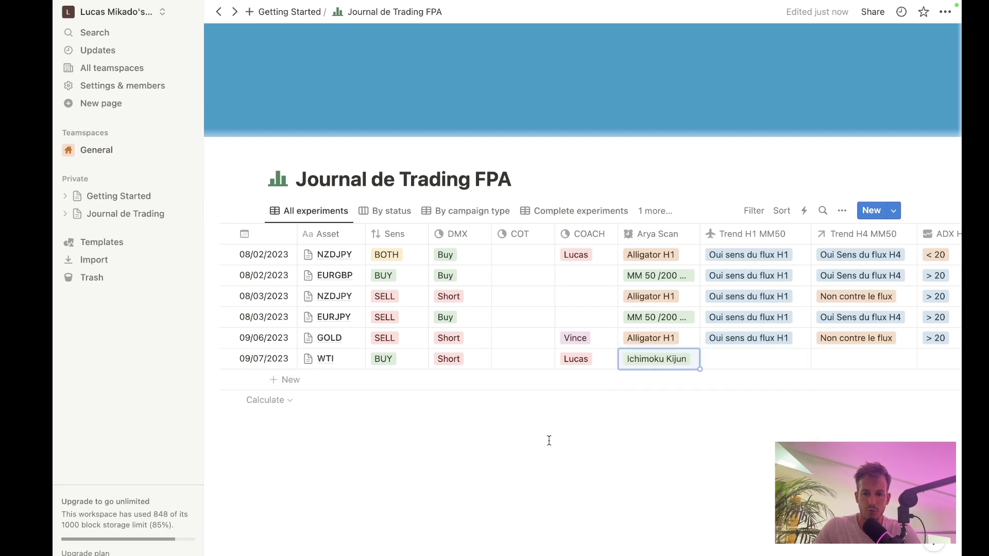
pyautogui.hscroll(2, 765, 437)
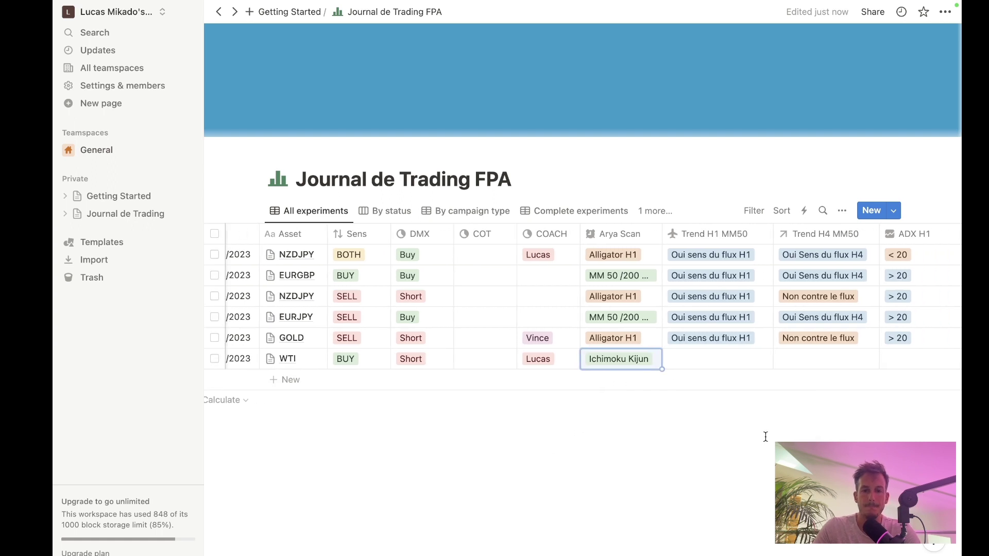
pyautogui.click(698, 362)
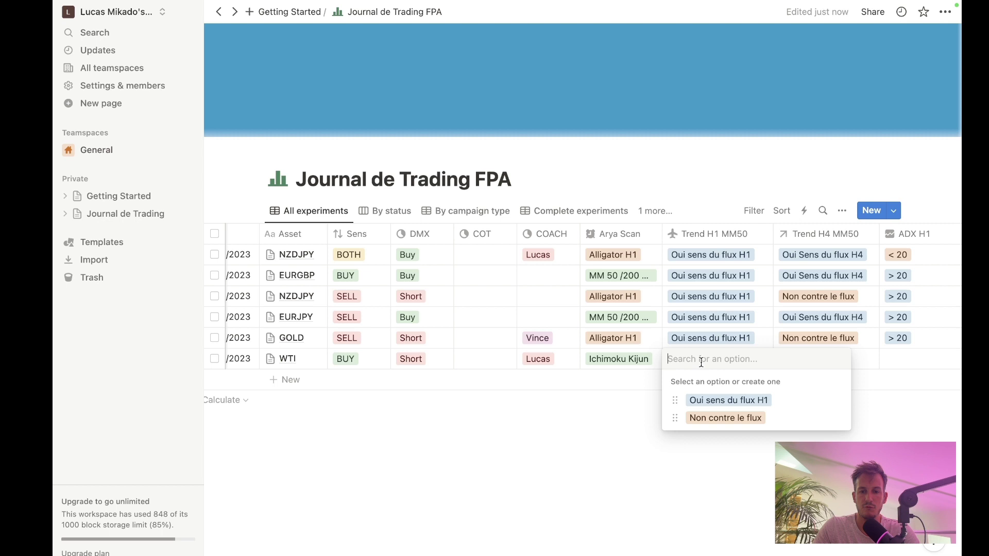
pyautogui.click(758, 408)
pyautogui.click(644, 436)
# - Set the WTI entry's Trend H4 MM50 to Oui Sens du flux H4
pyautogui.hscroll(8, 644, 435)
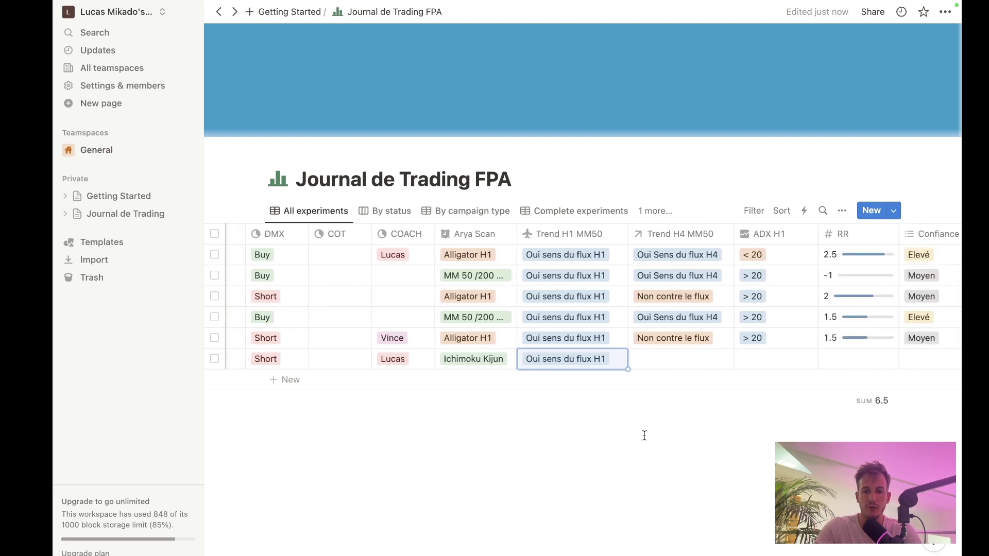
pyautogui.click(634, 363)
pyautogui.click(662, 403)
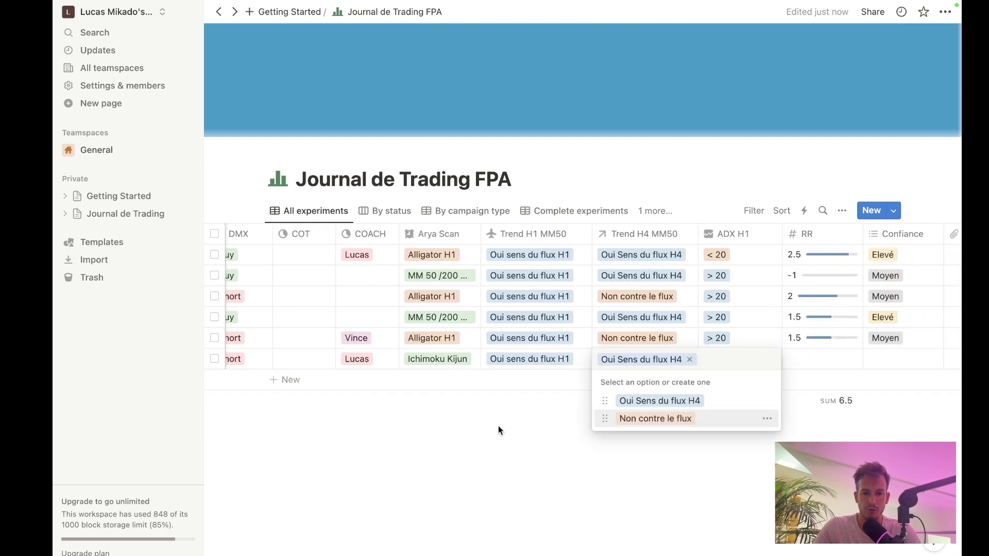
pyautogui.click(499, 425)
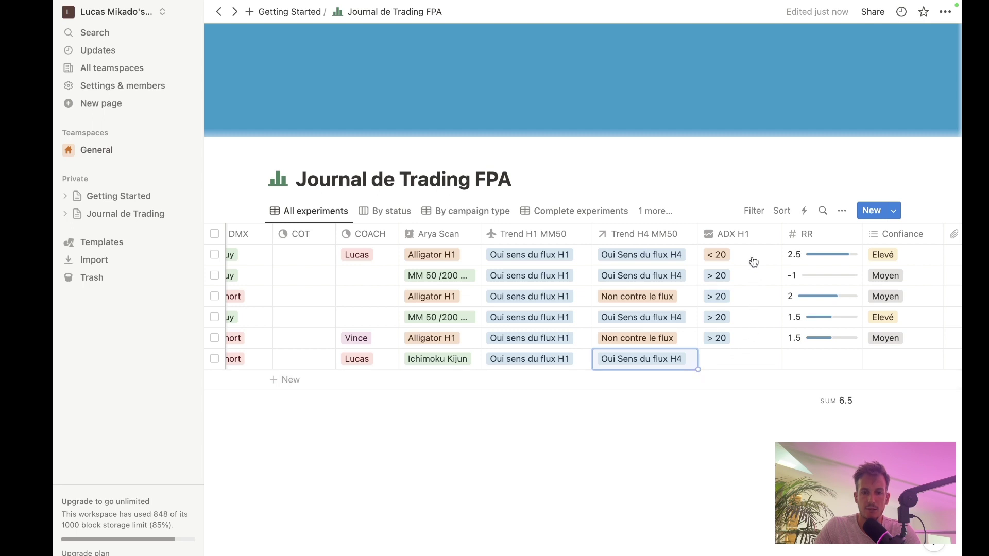
# - Rename the ADX H1 property as RSI
pyautogui.click(741, 237)
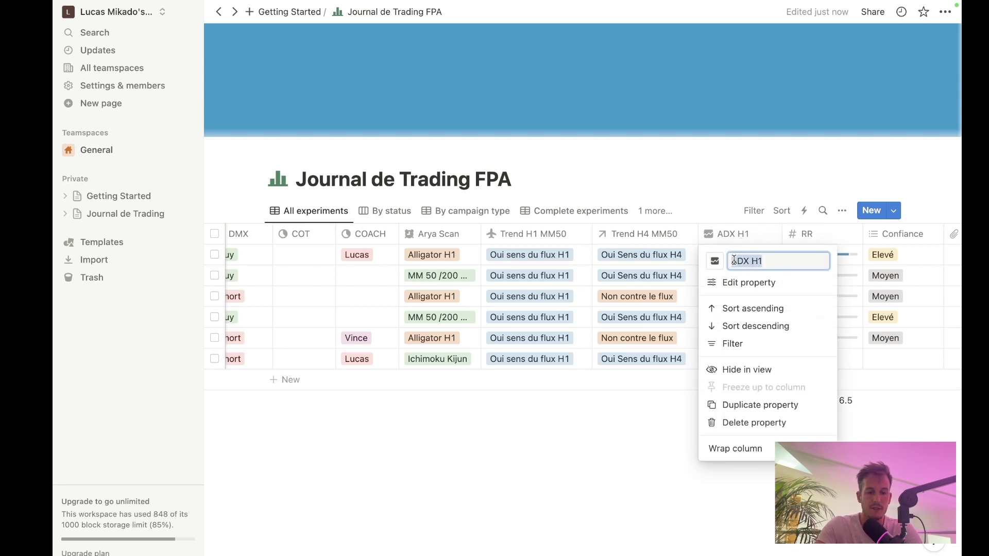
pyautogui.write('CC')
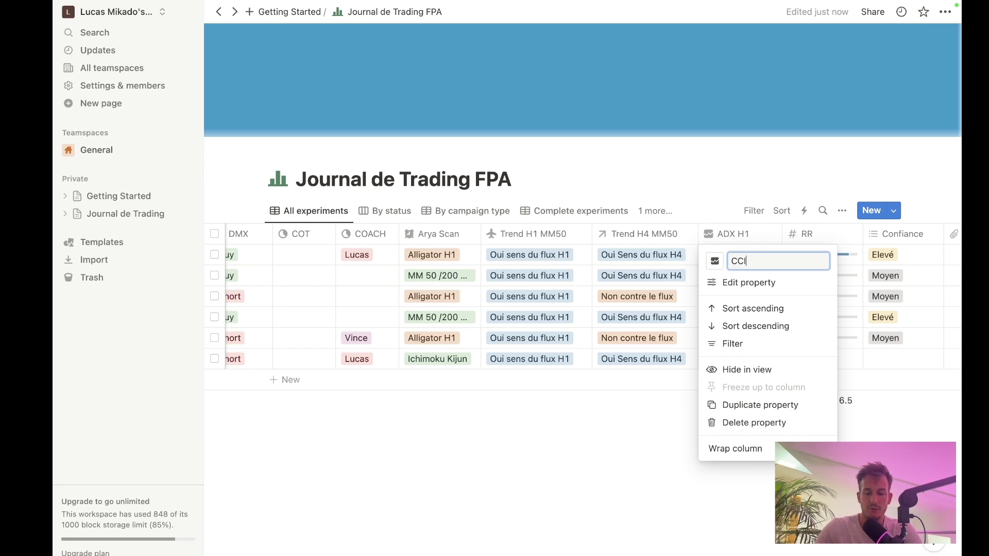
pyautogui.write('I')
pyautogui.press('BackSpace')
pyautogui.press('BackSpace')
pyautogui.press('BackSpace')
pyautogui.write('RSI')
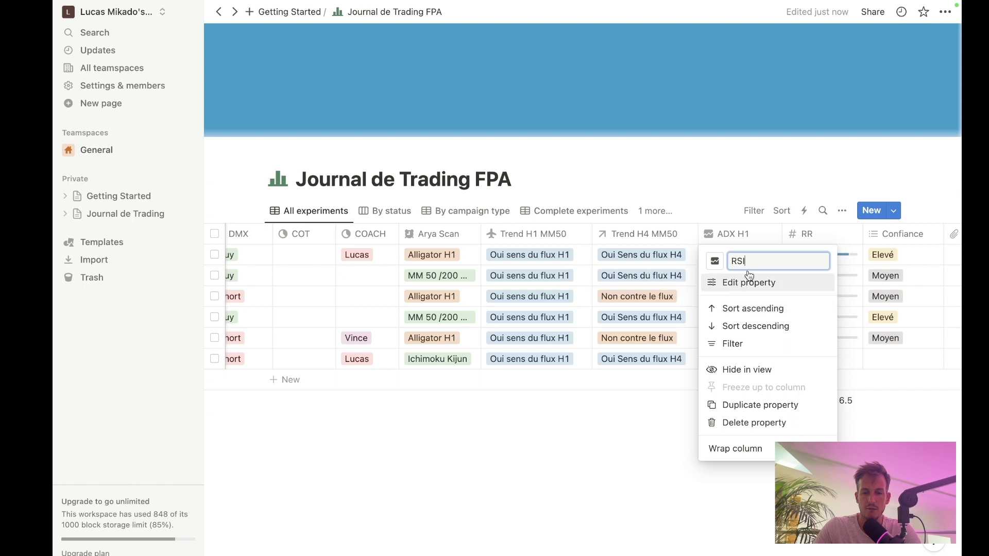
pyautogui.click(598, 430)
# - Duplicate the RSI property to get a second column with the same options
pyautogui.click(749, 248)
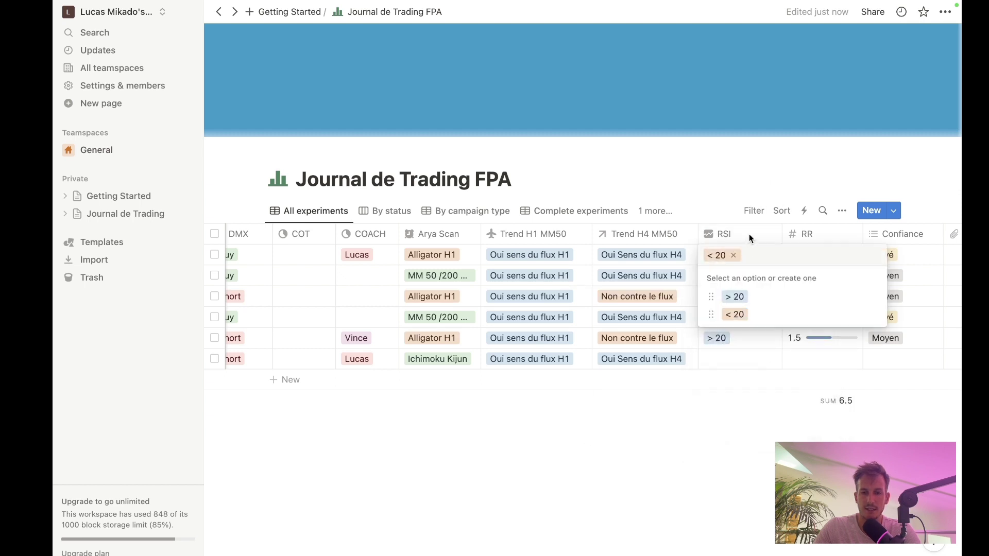
pyautogui.click(749, 238)
pyautogui.click(744, 234)
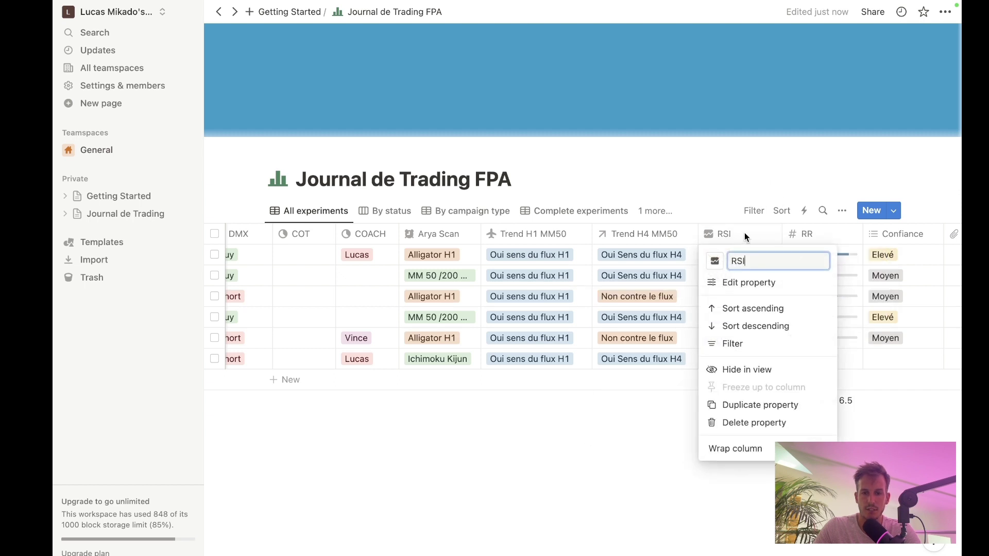
pyautogui.click(754, 407)
pyautogui.hscroll(2, 757, 419)
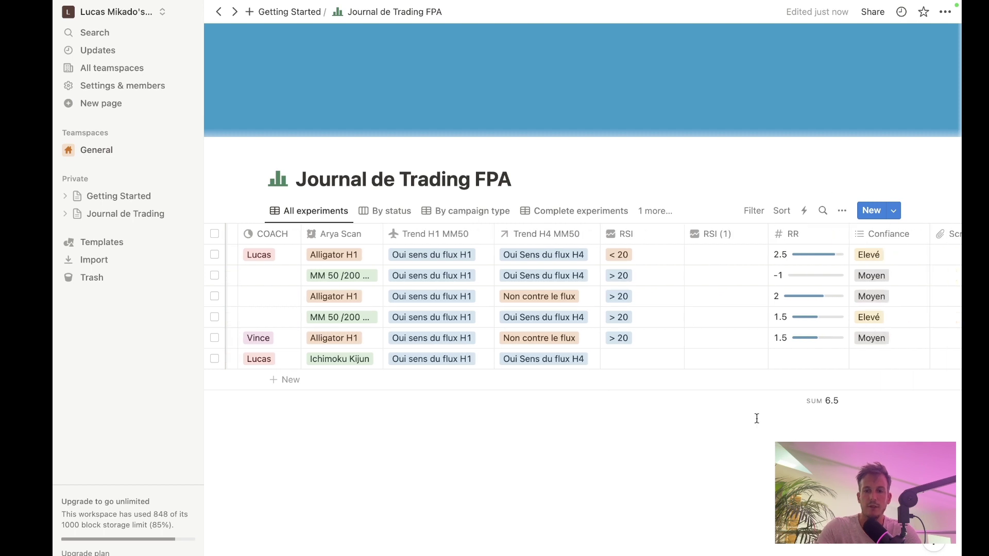
pyautogui.hscroll(1, 756, 418)
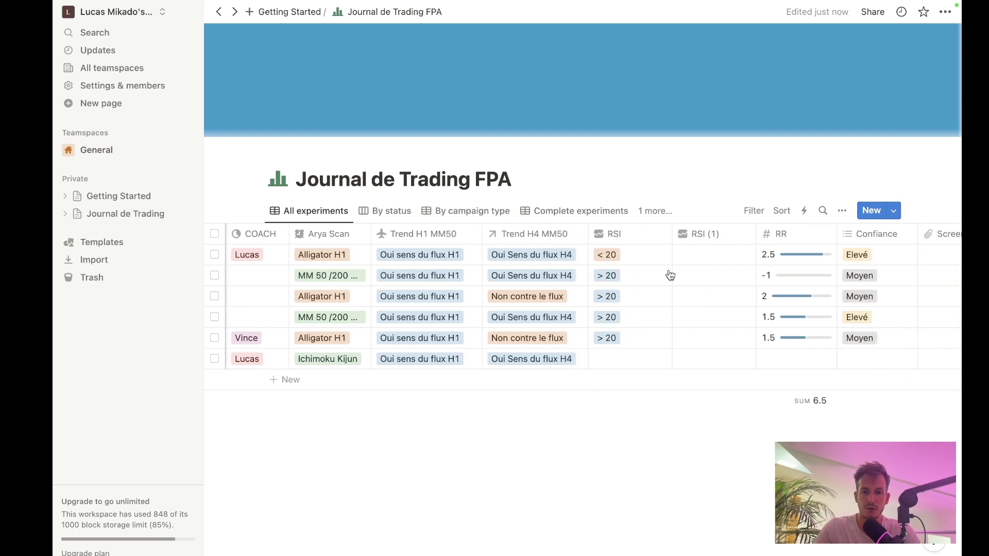
# - Delete the duplicated RSI (1) property and confirm its removal
pyautogui.click(724, 233)
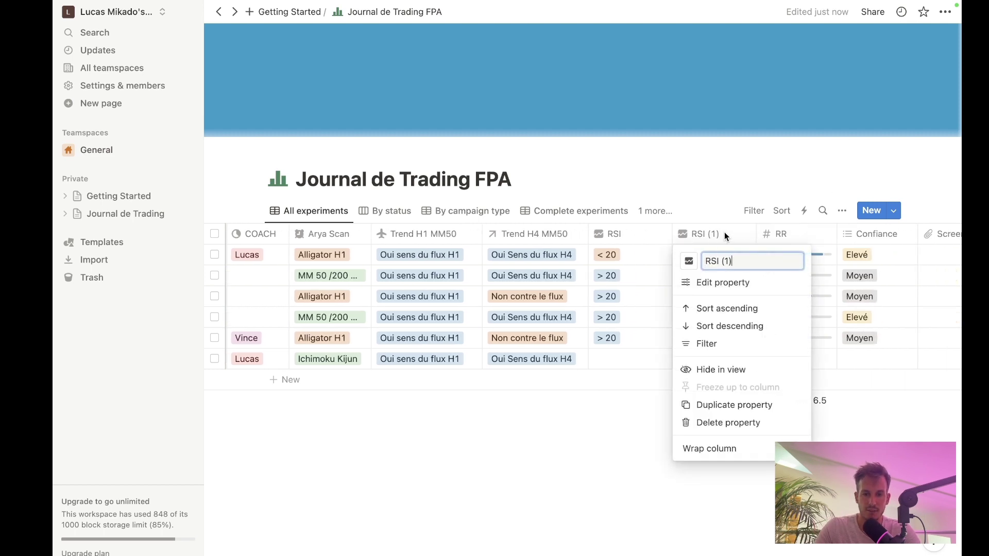
pyautogui.click(716, 421)
pyautogui.click(559, 290)
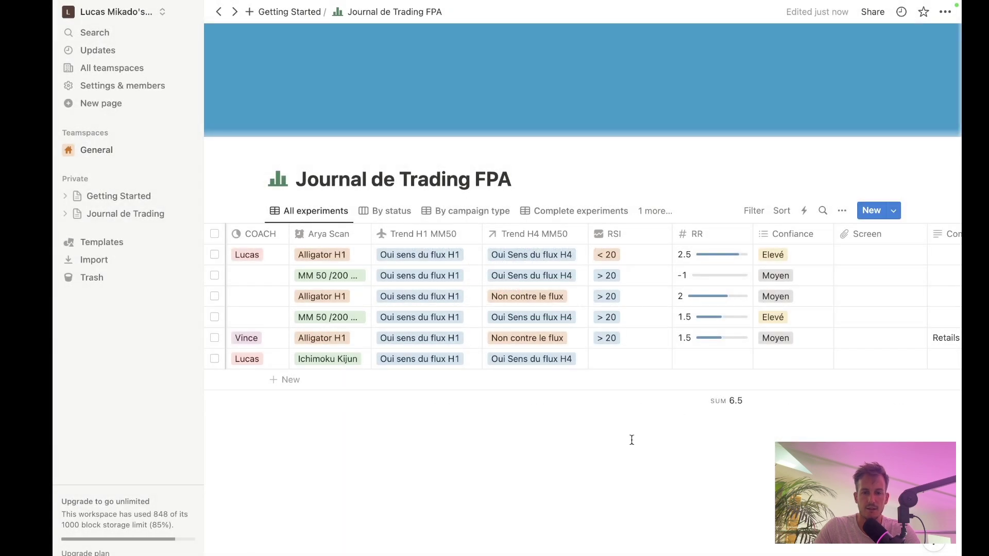
# - Set the WTI entry's RSI to > 20
pyautogui.click(633, 367)
pyautogui.click(642, 415)
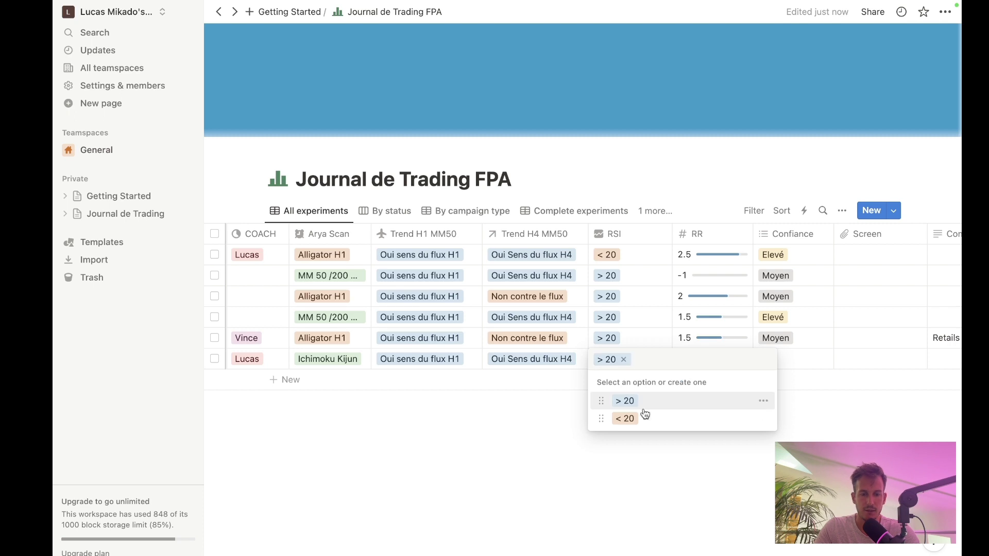
pyautogui.press('Escape')
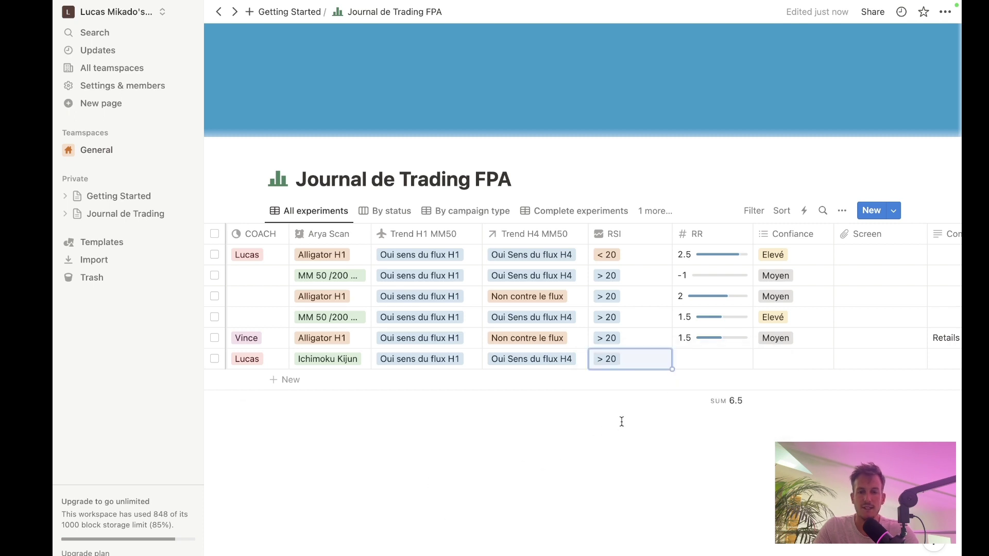
# - Review the RR property's type, number format and bar display settings, then close them without changes
pyautogui.click(703, 233)
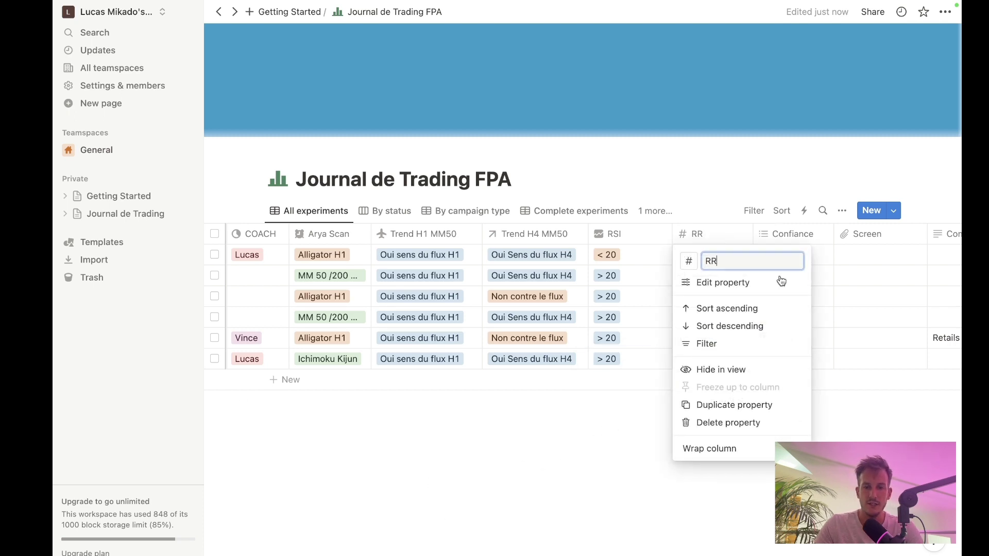
pyautogui.click(704, 282)
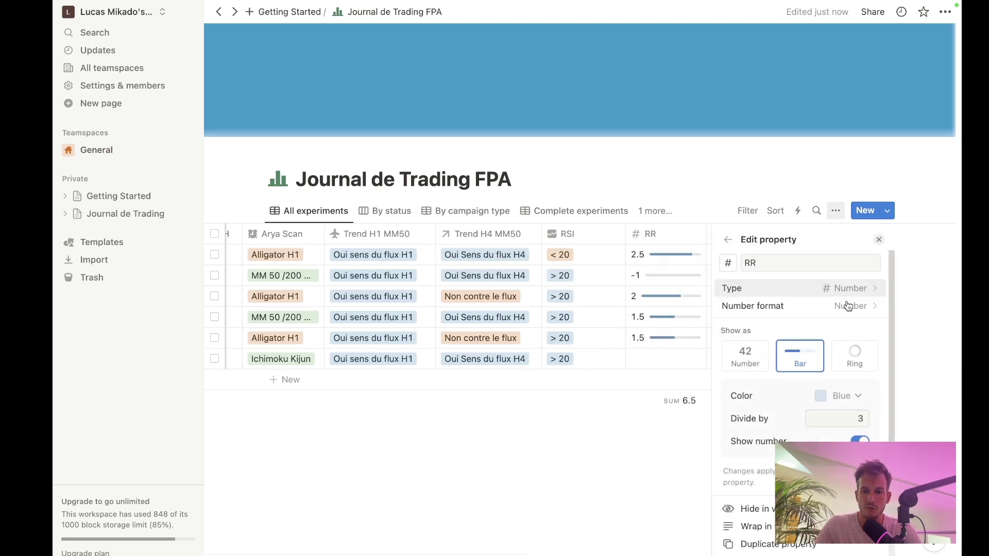
pyautogui.click(536, 470)
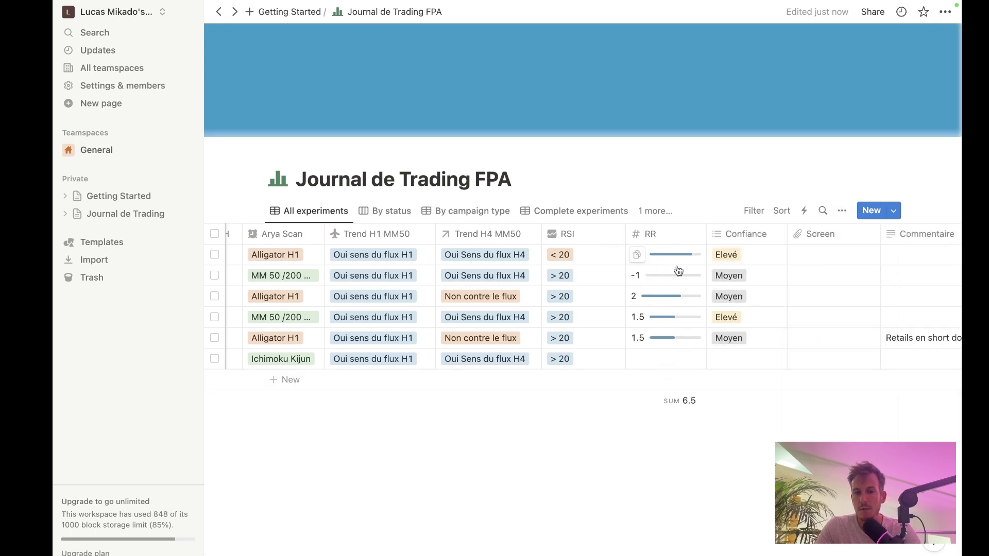
# - Enter 2 as the RR value of the WTI entry
pyautogui.click(673, 364)
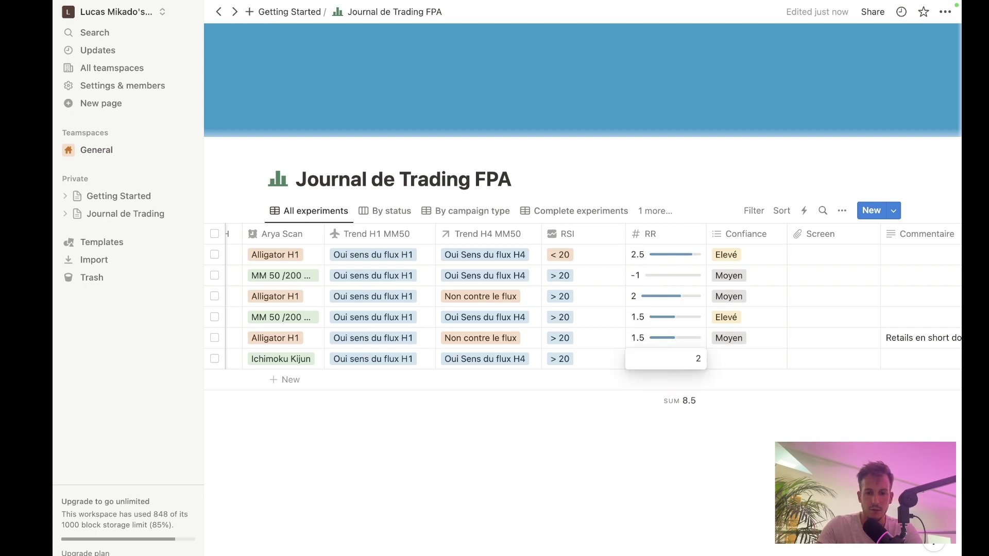
pyautogui.press('Return')
pyautogui.moveTo(662, 356)
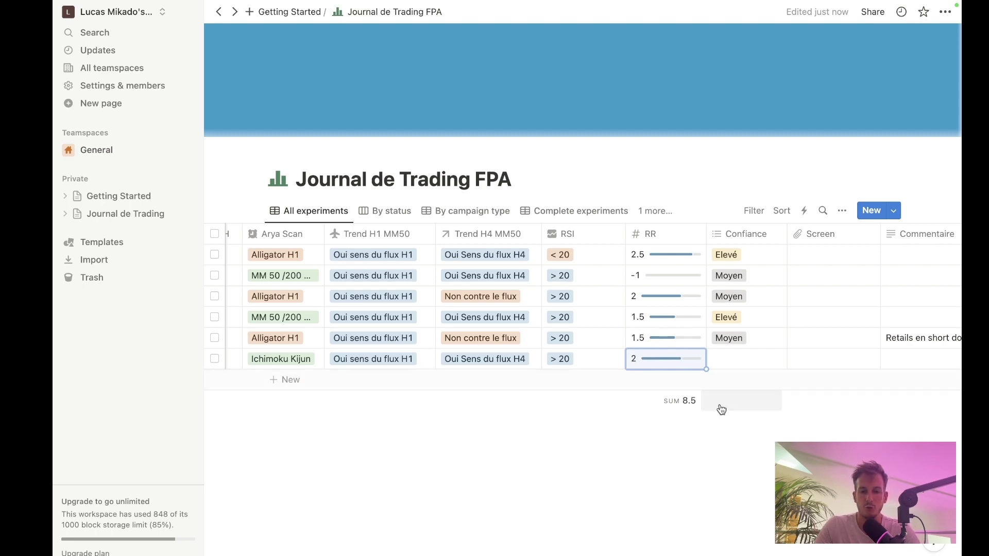
# - Look at the Confiance choices and the Screen file upload options for the WTI entry without setting either
pyautogui.click(736, 360)
pyautogui.press('Escape')
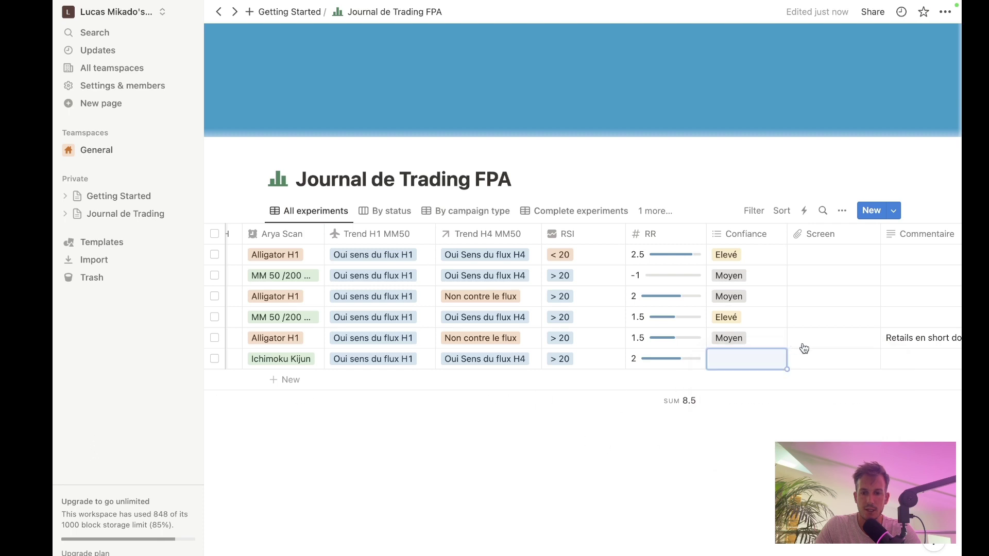
pyautogui.click(825, 362)
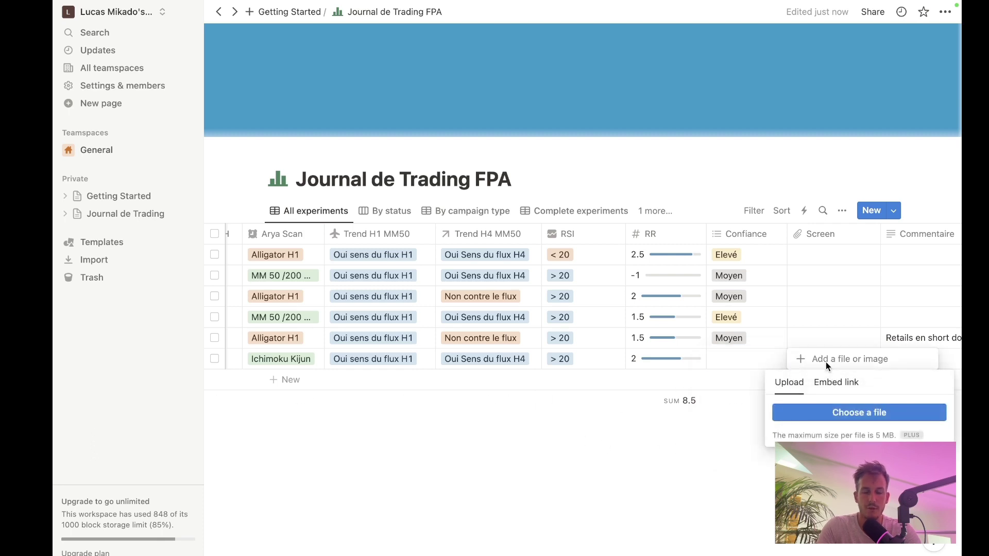
pyautogui.press('Escape')
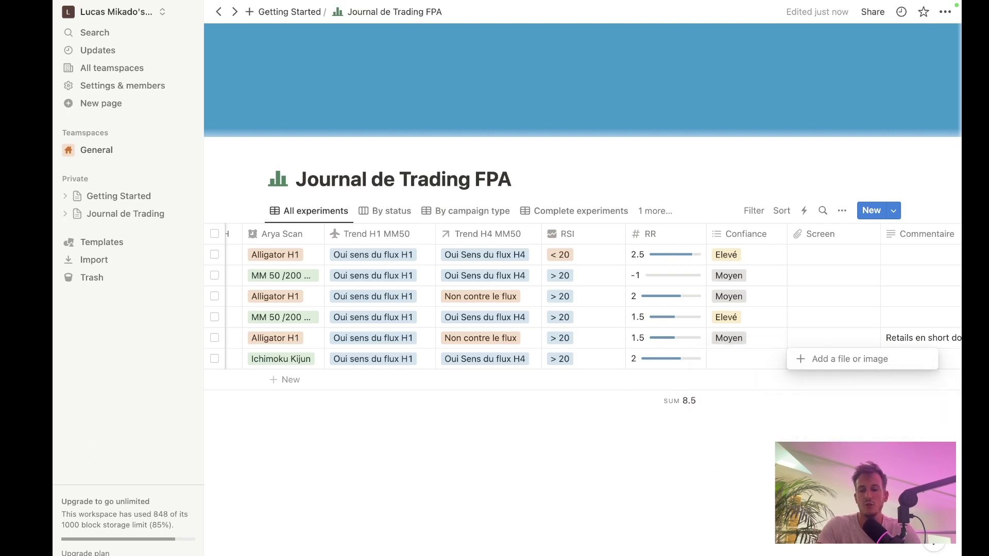
pyautogui.press('Escape')
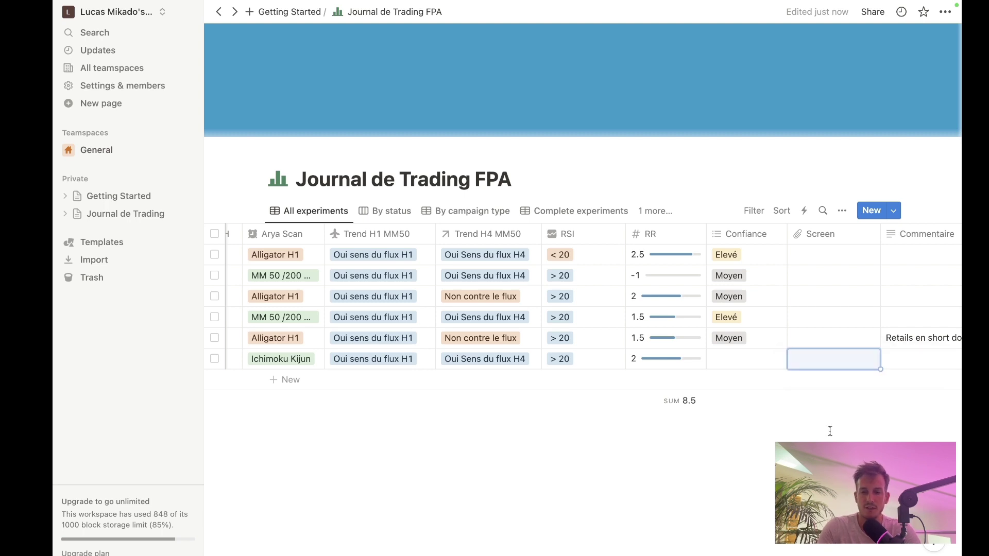
pyautogui.click(896, 429)
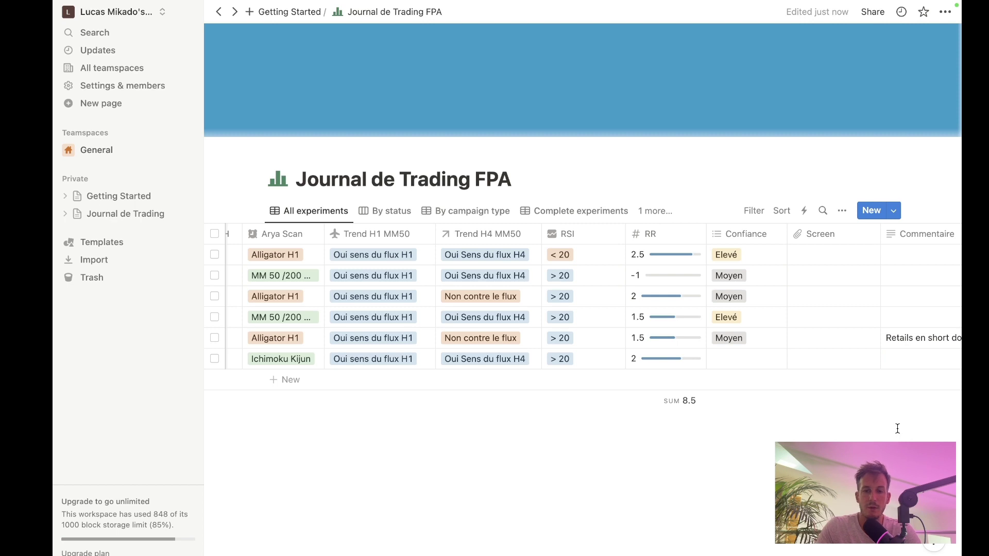
# - Widen the Commentaire column so that more of the GOLD entry's comment fits
pyautogui.hscroll(5, 887, 431)
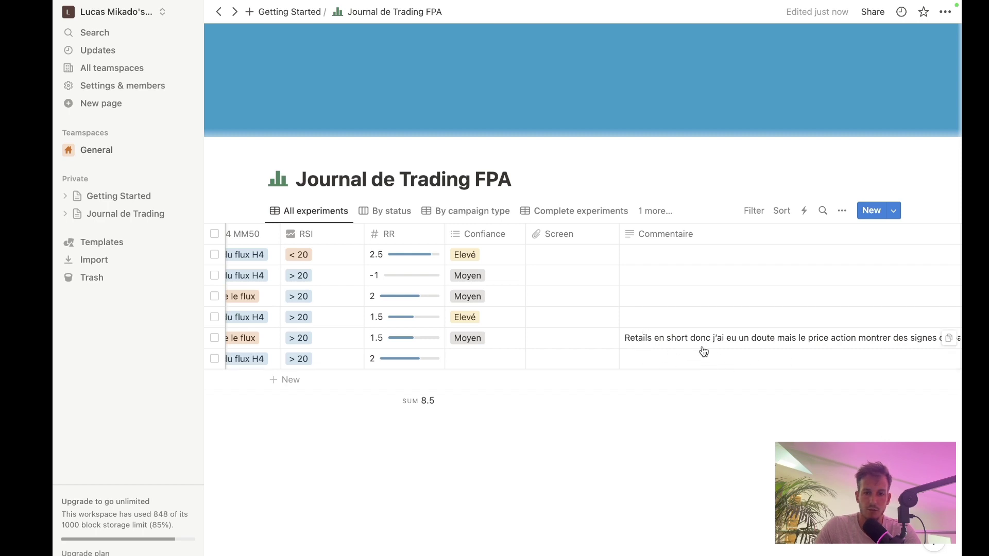
pyautogui.hscroll(2, 669, 335)
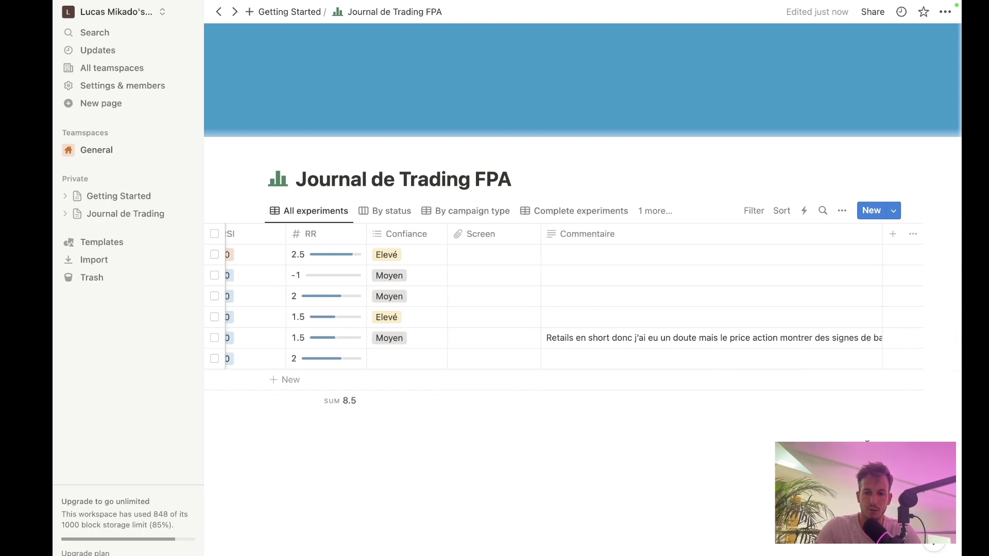
pyautogui.moveTo(877, 228); pyautogui.dragTo(938, 228)
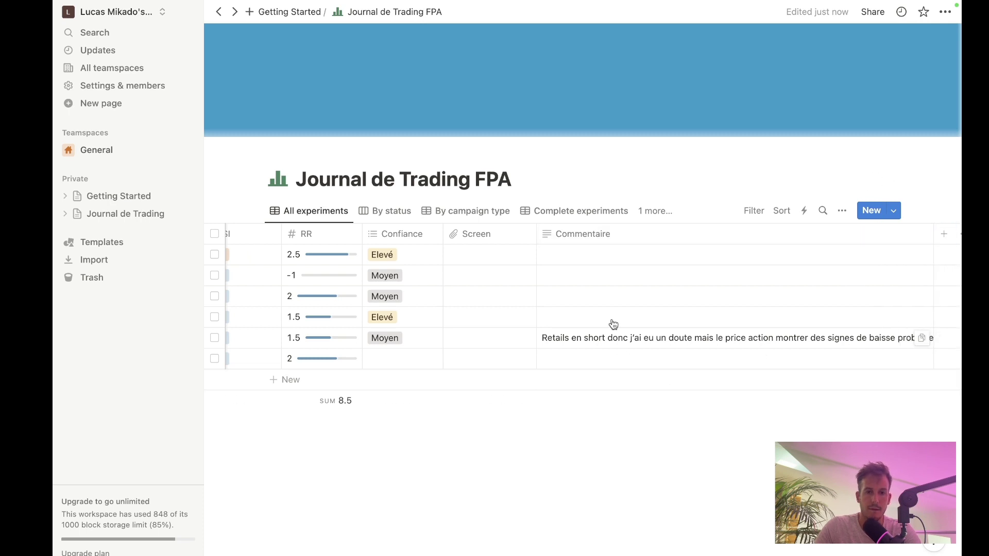
# - Look over the trade entries' columns and check the All experiments view options without changing anything
pyautogui.hscroll(-2, 696, 408)
pyautogui.hscroll(-10, 696, 407)
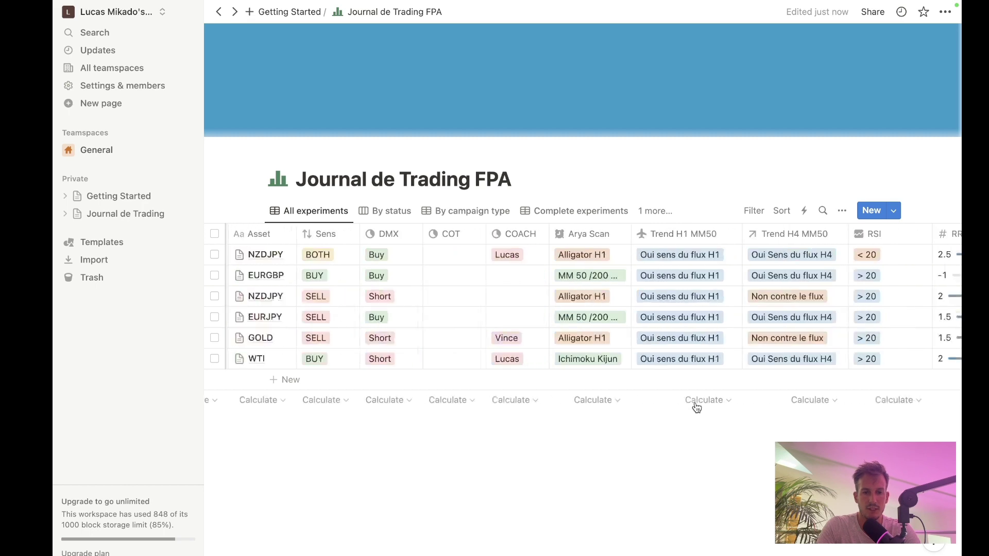
pyautogui.hscroll(6, 564, 457)
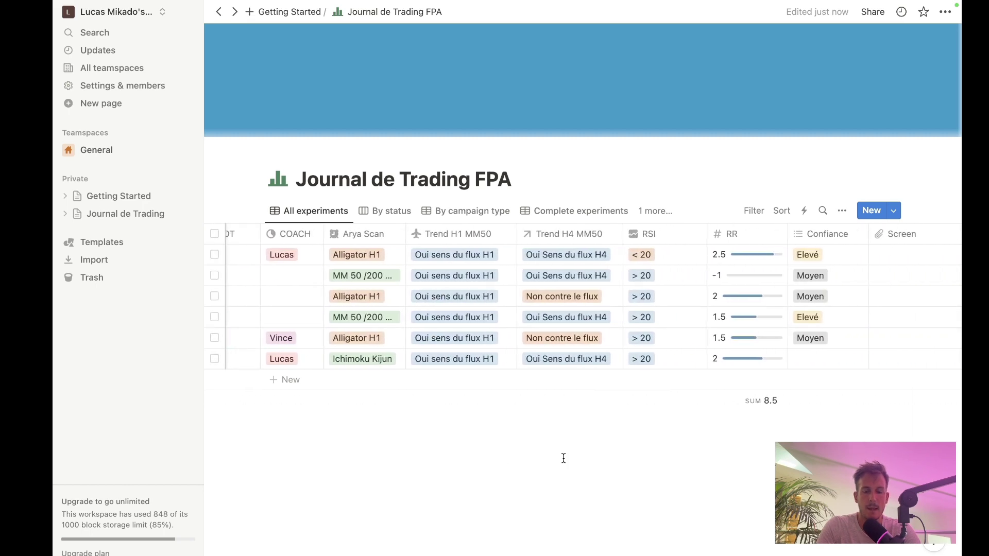
pyautogui.hscroll(-1, 564, 458)
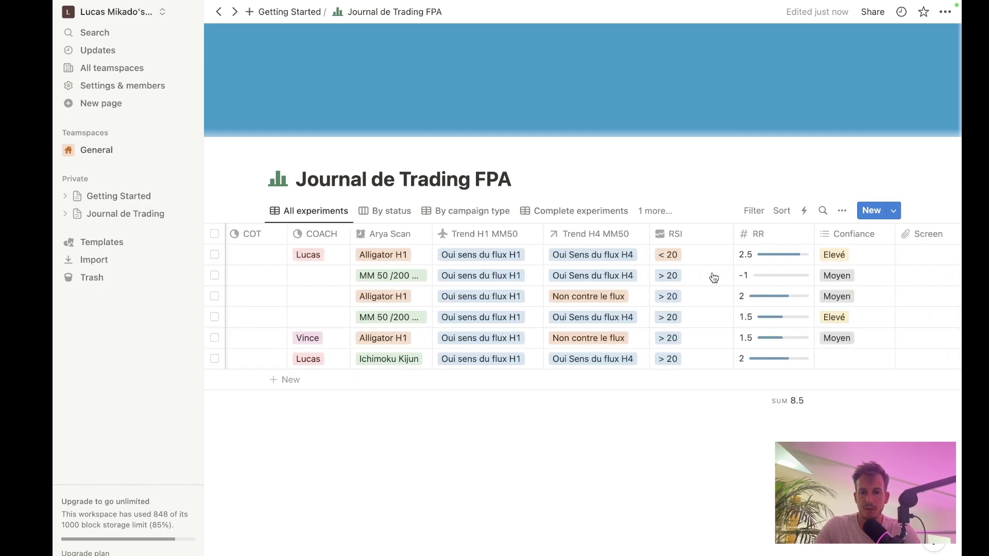
pyautogui.hscroll(-6, 685, 377)
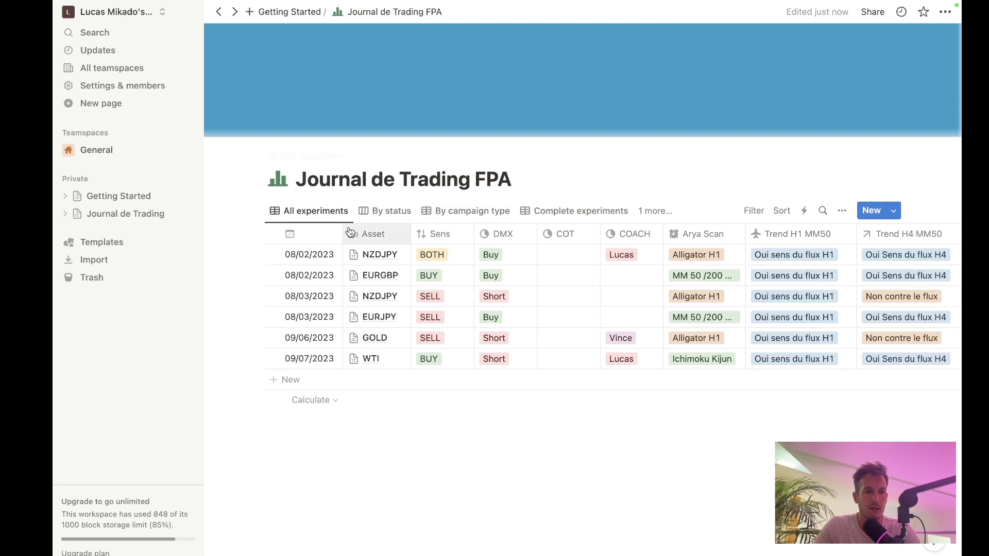
pyautogui.click(842, 211)
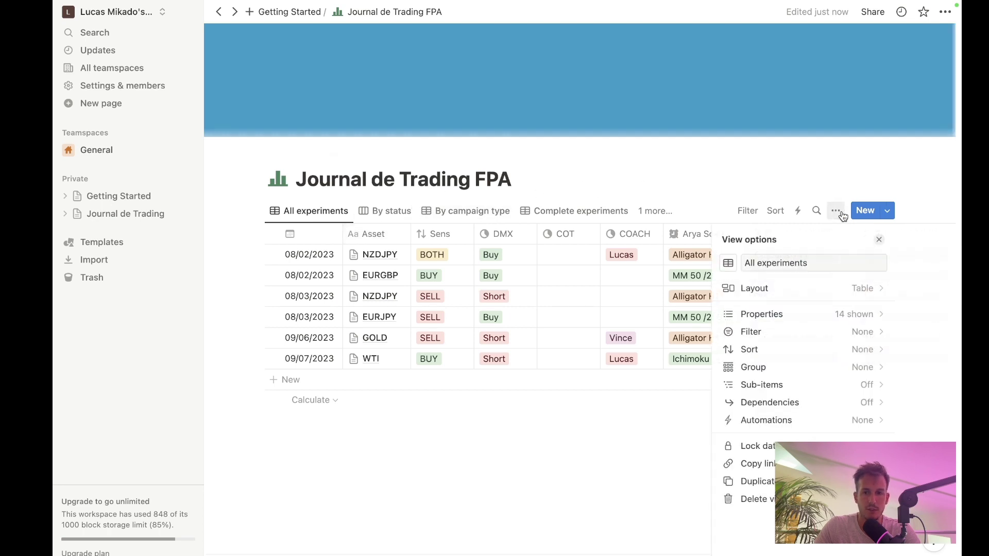
pyautogui.click(842, 216)
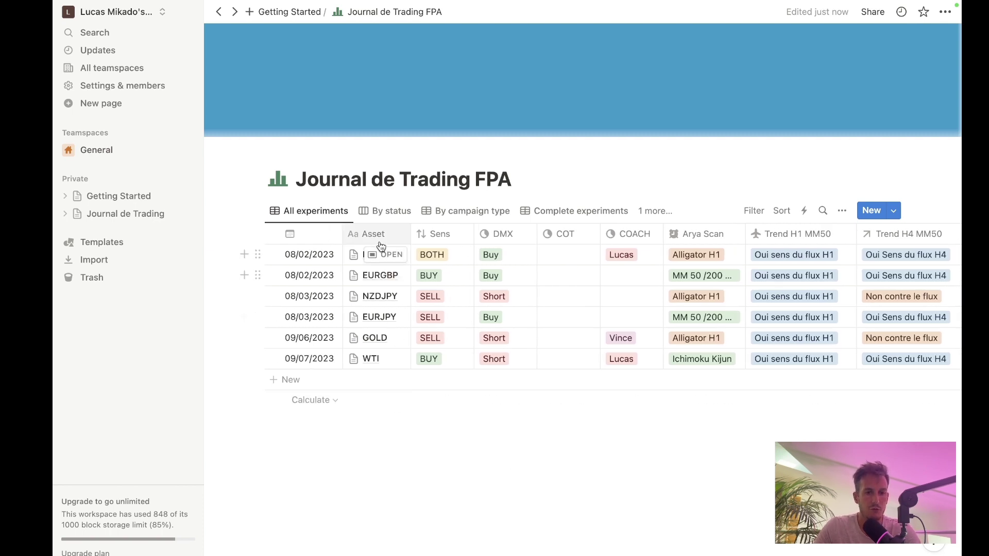
# - Choose Sum as the calculation under the RR column
pyautogui.hscroll(10, 499, 412)
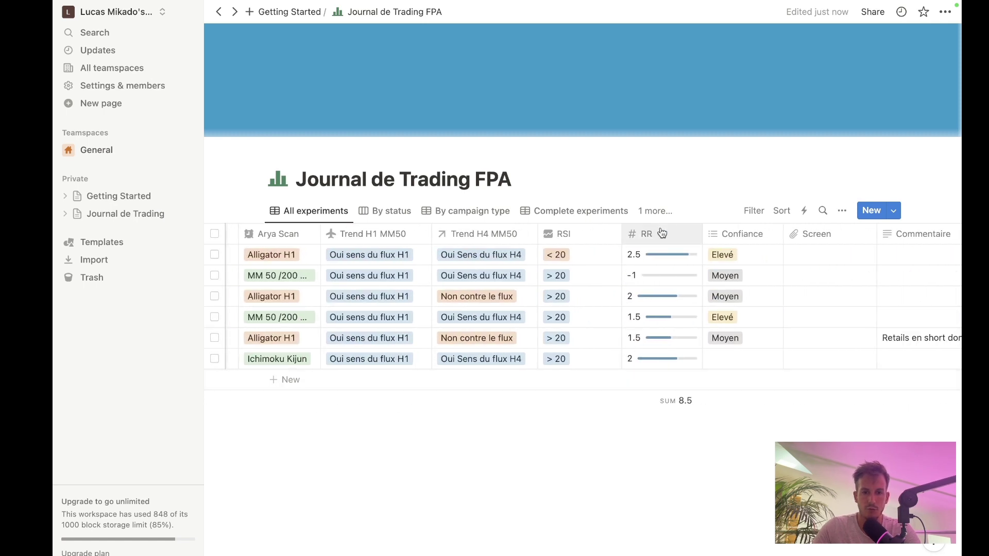
pyautogui.click(673, 407)
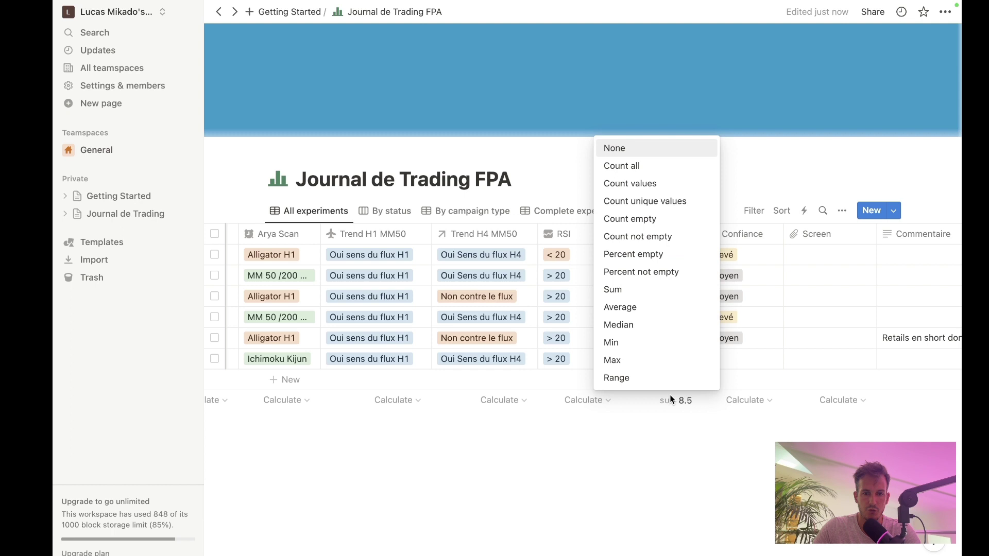
pyautogui.click(648, 298)
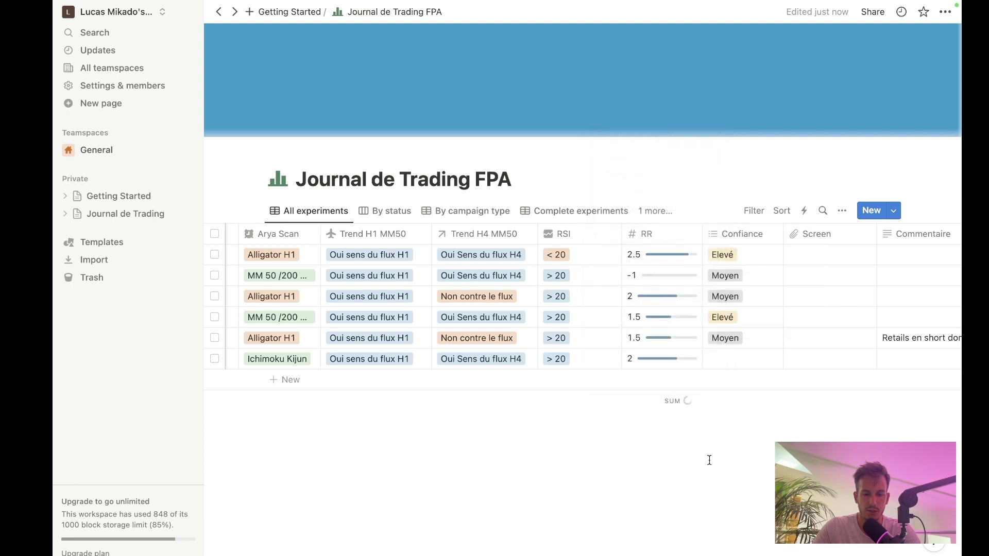
# - Review the RR property's type, number format and display settings without changing them
pyautogui.click(663, 240)
pyautogui.click(669, 282)
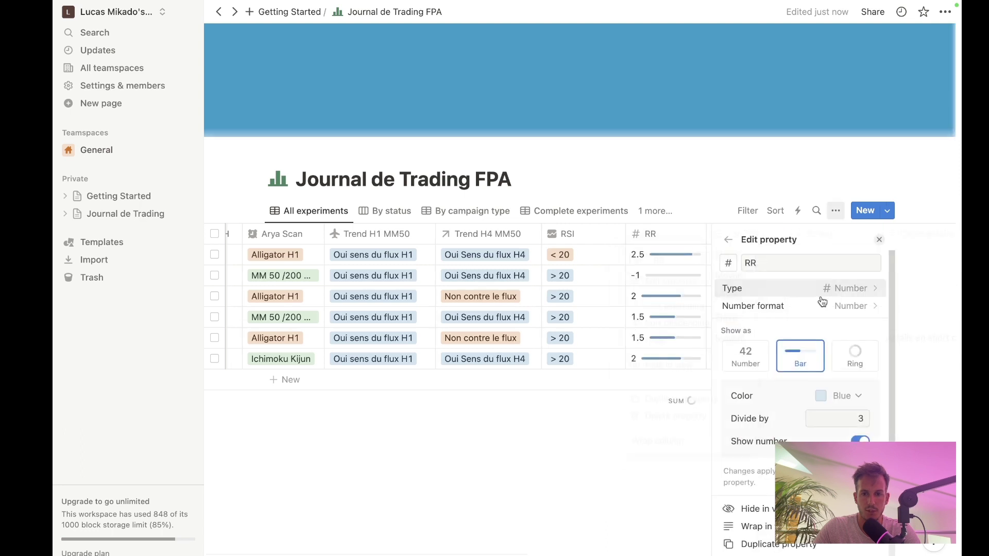
pyautogui.click(628, 443)
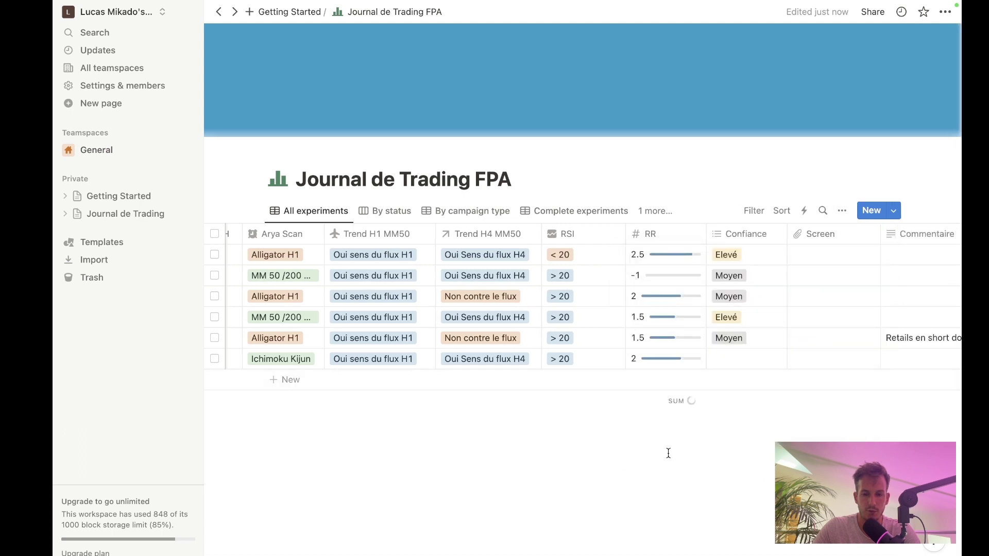
# - Select Sum again for the RR column's footer calculation
pyautogui.click(677, 403)
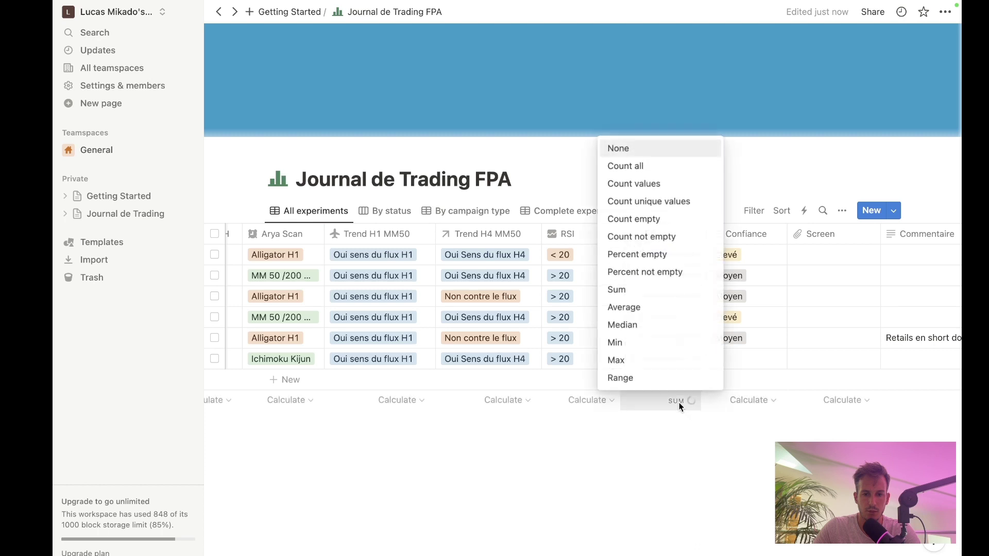
pyautogui.click(655, 295)
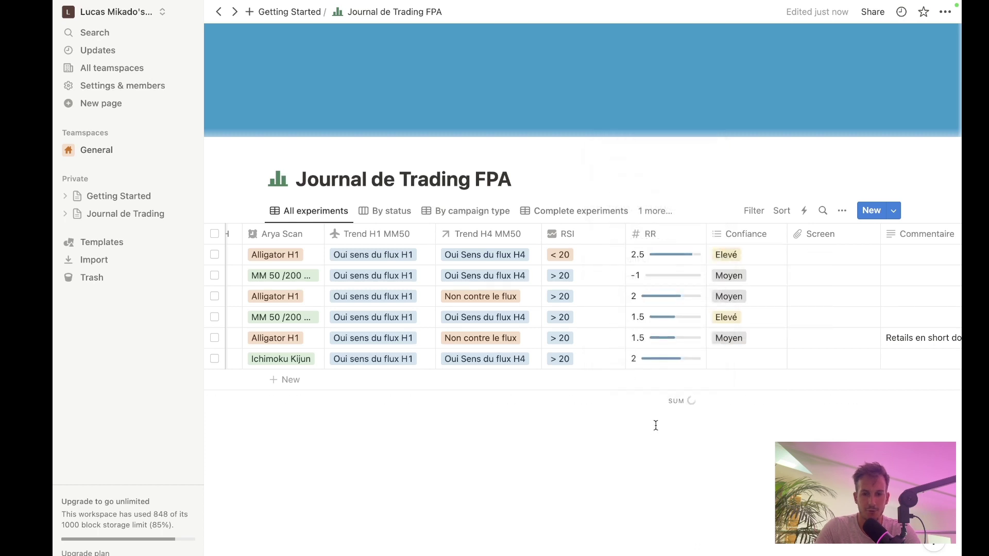
pyautogui.hscroll(-3, 695, 440)
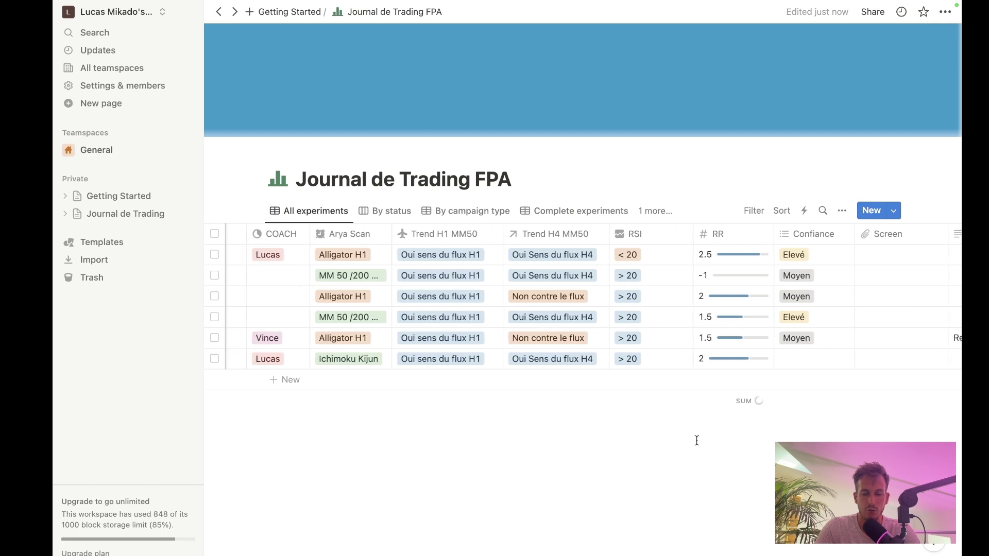
# - Set the Confiance of the WTI entry to Elevé
pyautogui.hscroll(4, 695, 439)
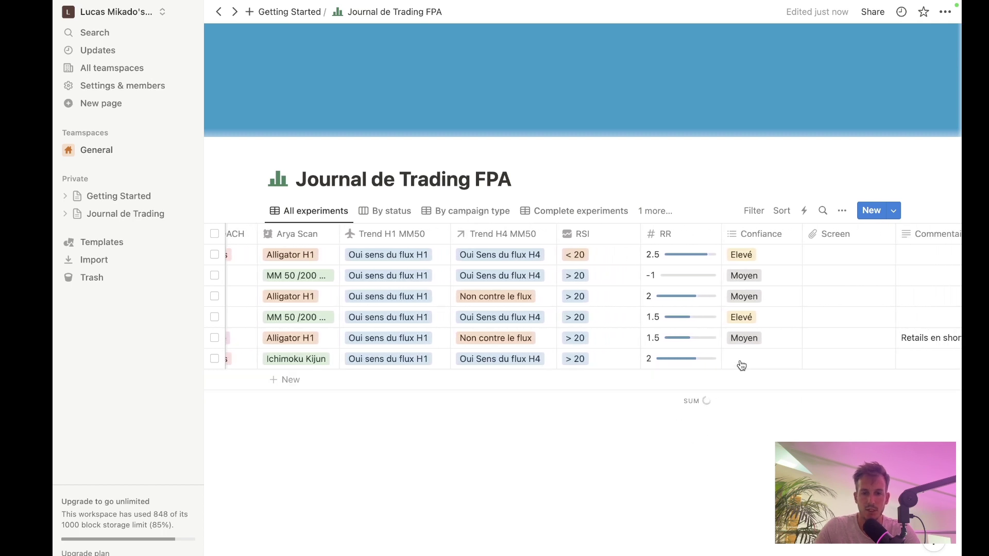
pyautogui.click(741, 361)
pyautogui.click(759, 435)
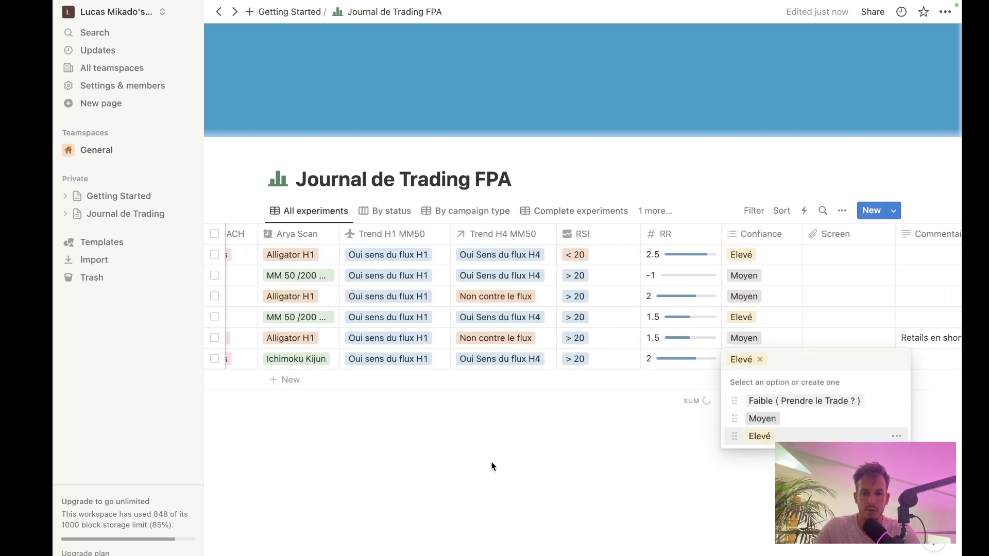
pyautogui.press('Escape')
# - Look at the DMX column's property options and close them without changes
pyautogui.hscroll(-10, 605, 452)
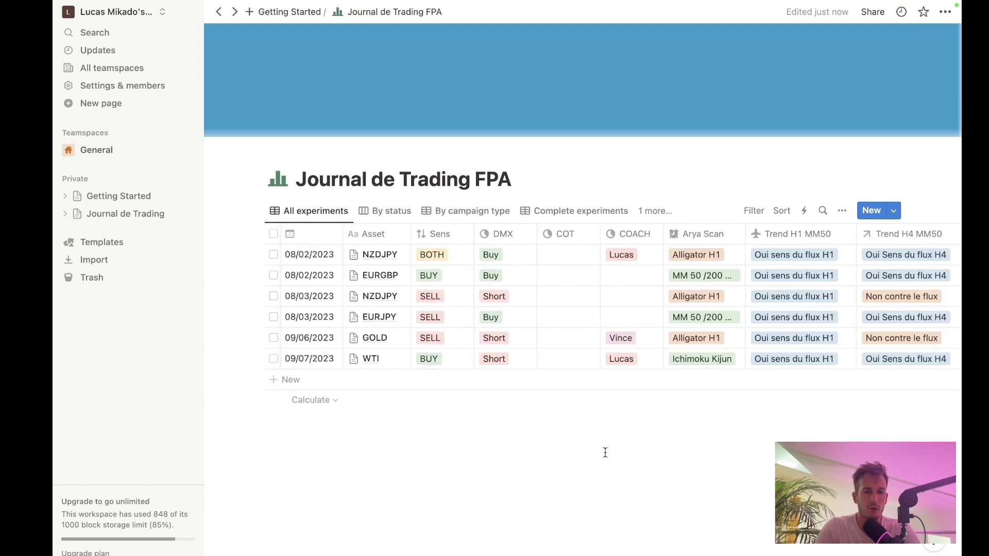
pyautogui.click(521, 236)
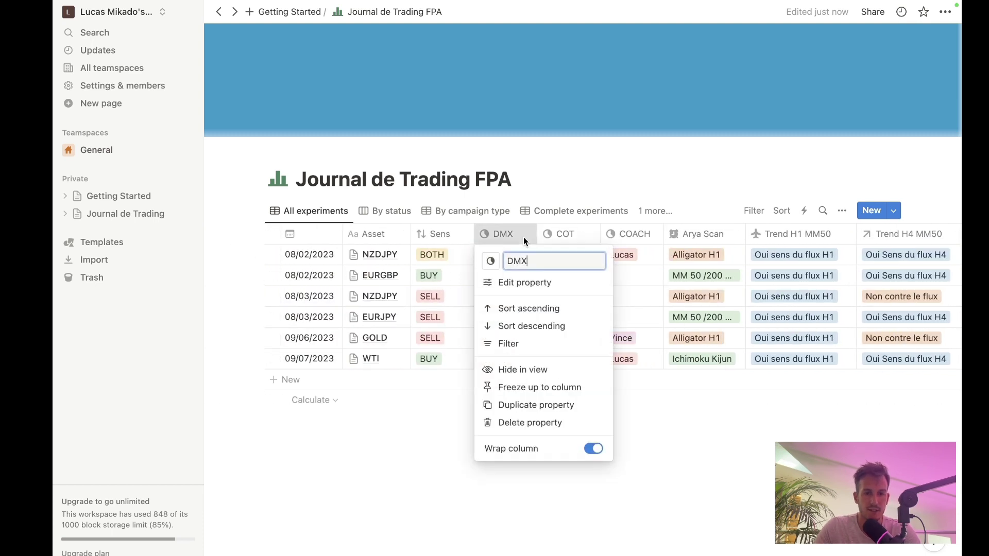
pyautogui.click(419, 452)
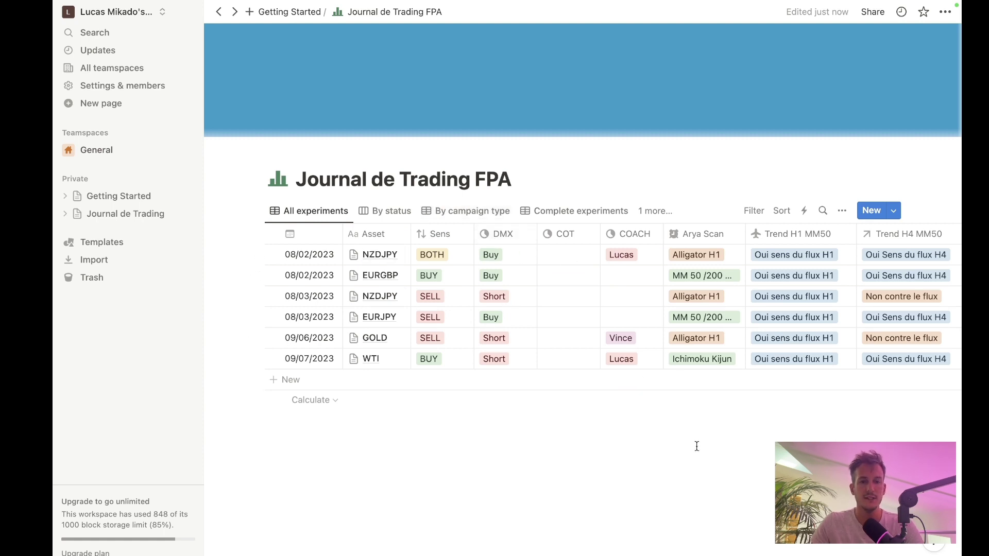
pyautogui.moveTo(672, 411)
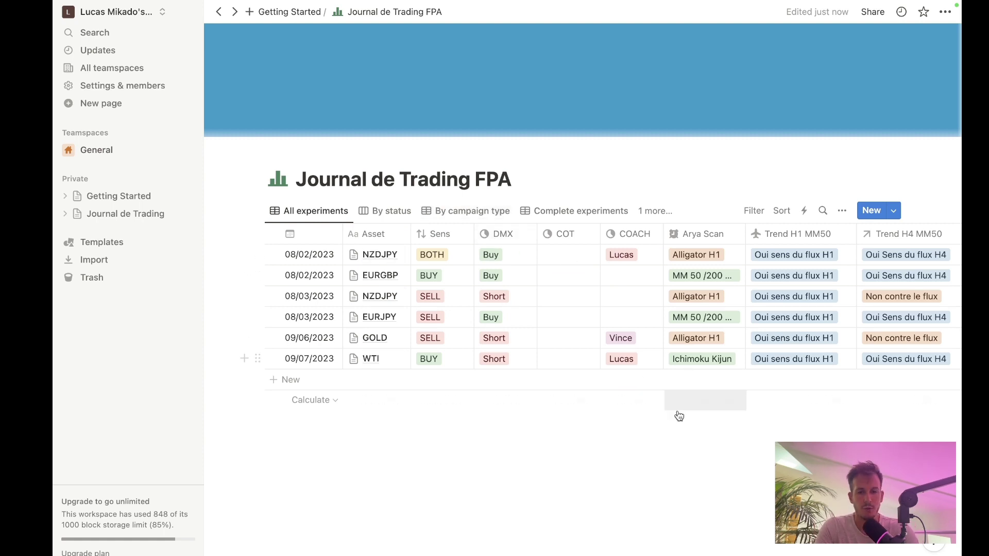
pyautogui.hscroll(10, 677, 414)
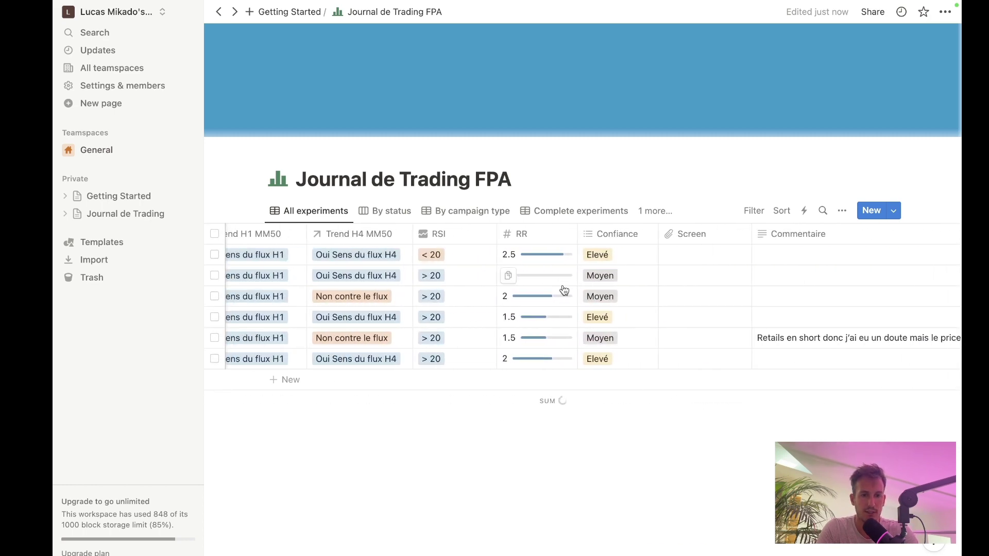
pyautogui.hscroll(10, 715, 410)
pyautogui.hscroll(-20, 717, 411)
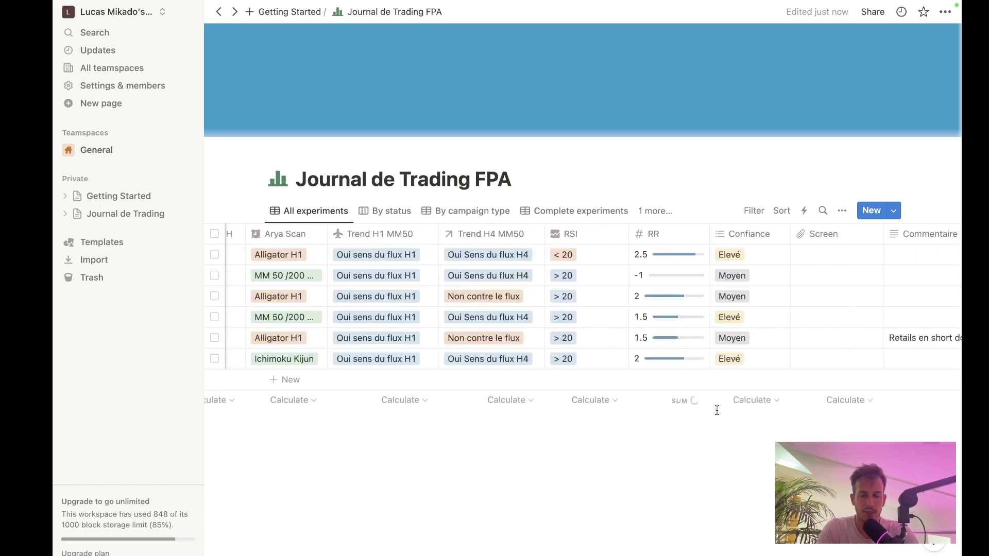